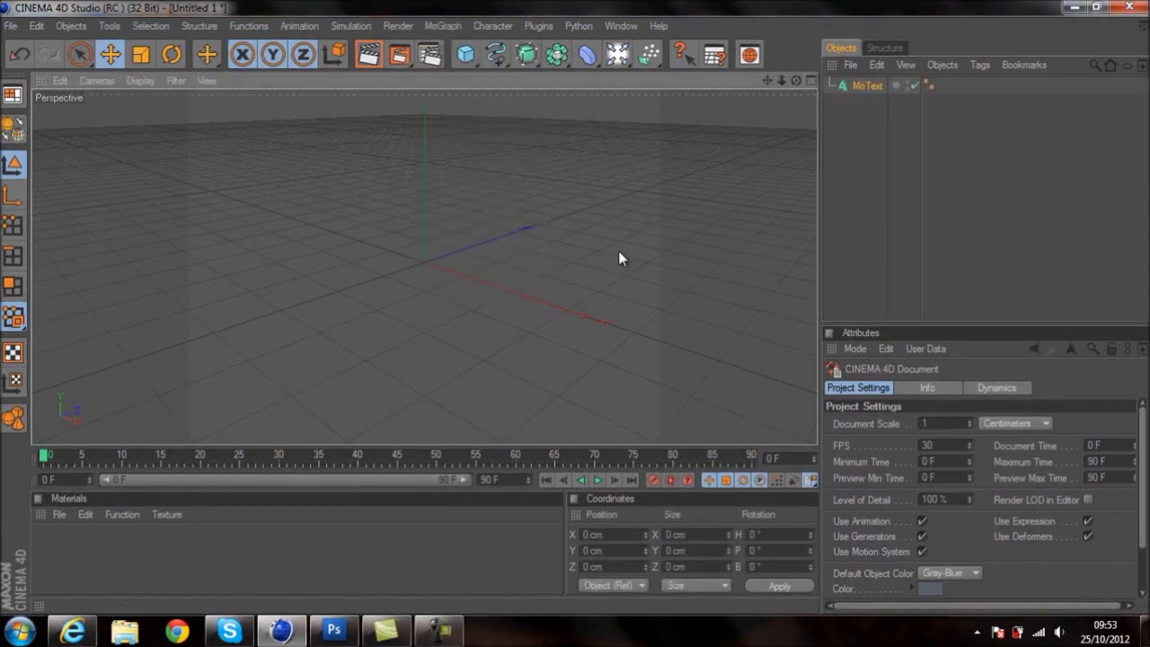
Choose a font for the MoText and load the "No background" render preset with Ambient Occlusion and Global Illumination
click(1023, 522)
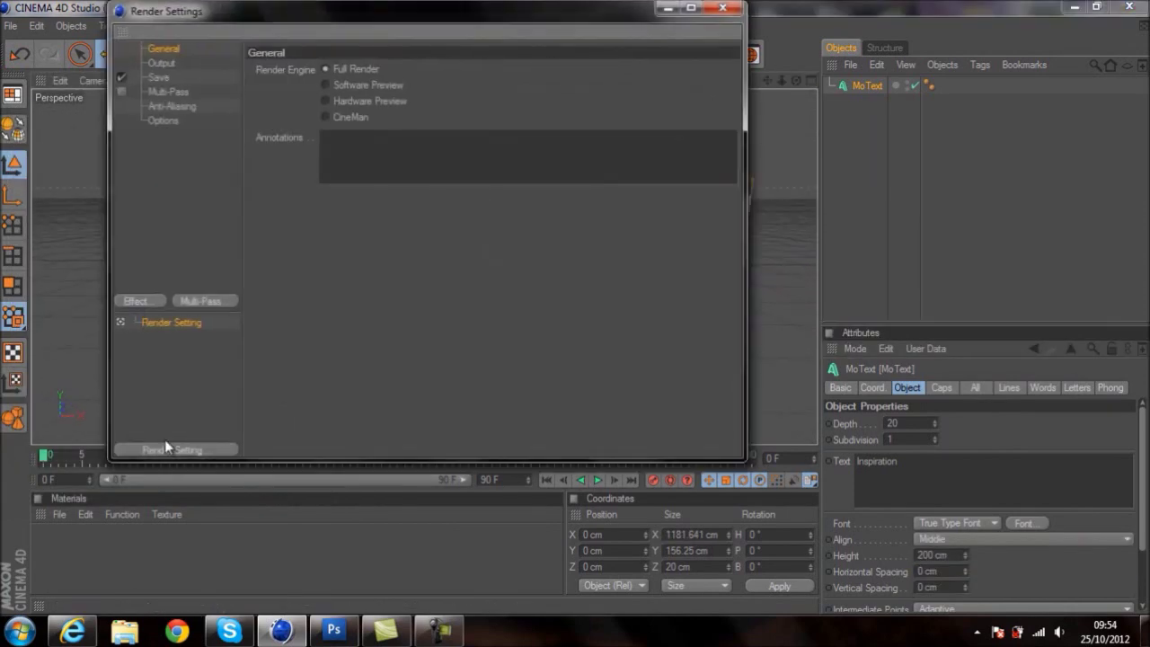
click(164, 447)
click(512, 523)
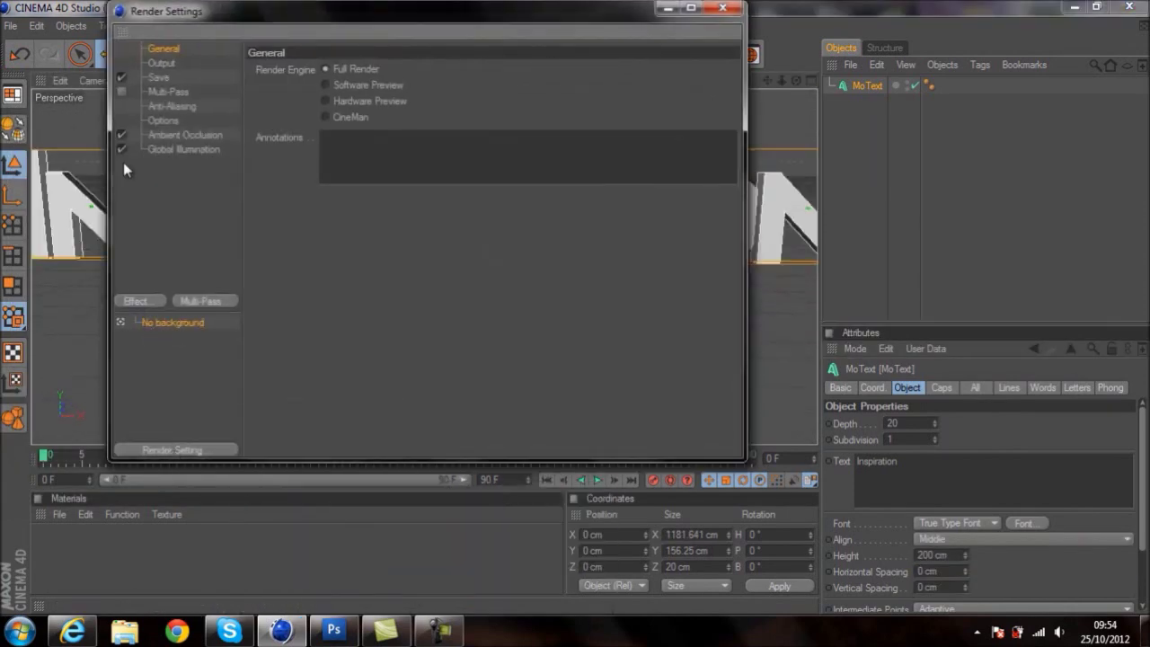
click(158, 78)
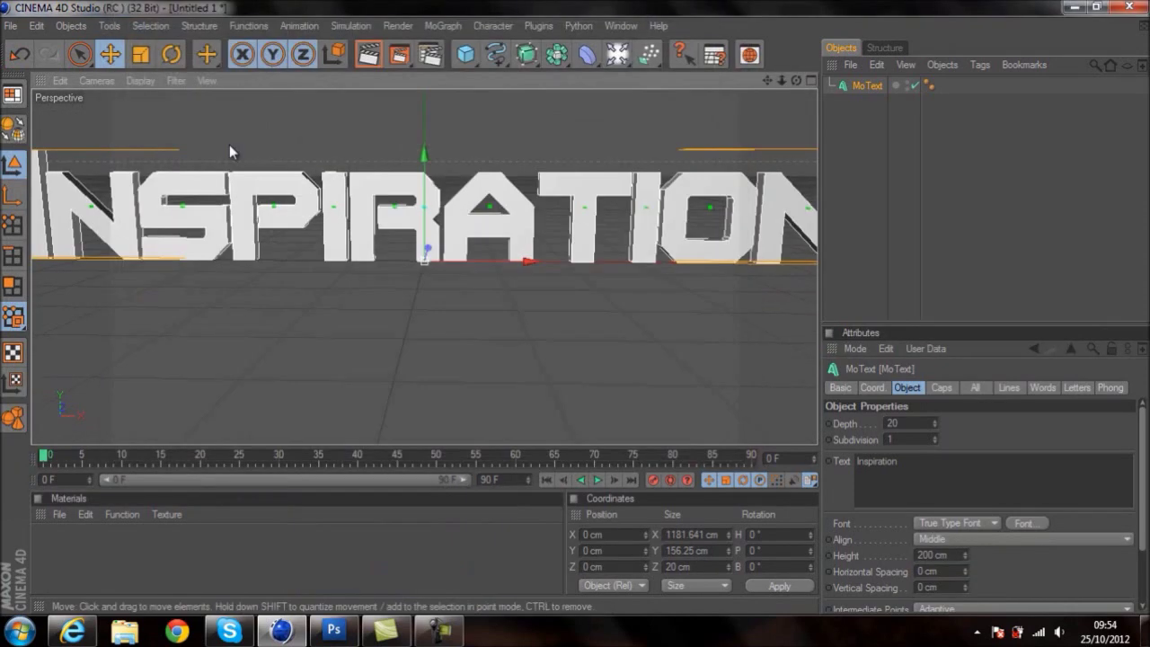
Rotate the MoText to a pitch of about -18° and keep it selected
mouse_move(782, 80)
mouse_down()
mouse_move(760, 81)
mouse_move(782, 81)
mouse_move(771, 84)
mouse_up()
key(r)
drag(424, 260, 421, 225)
click(863, 86)
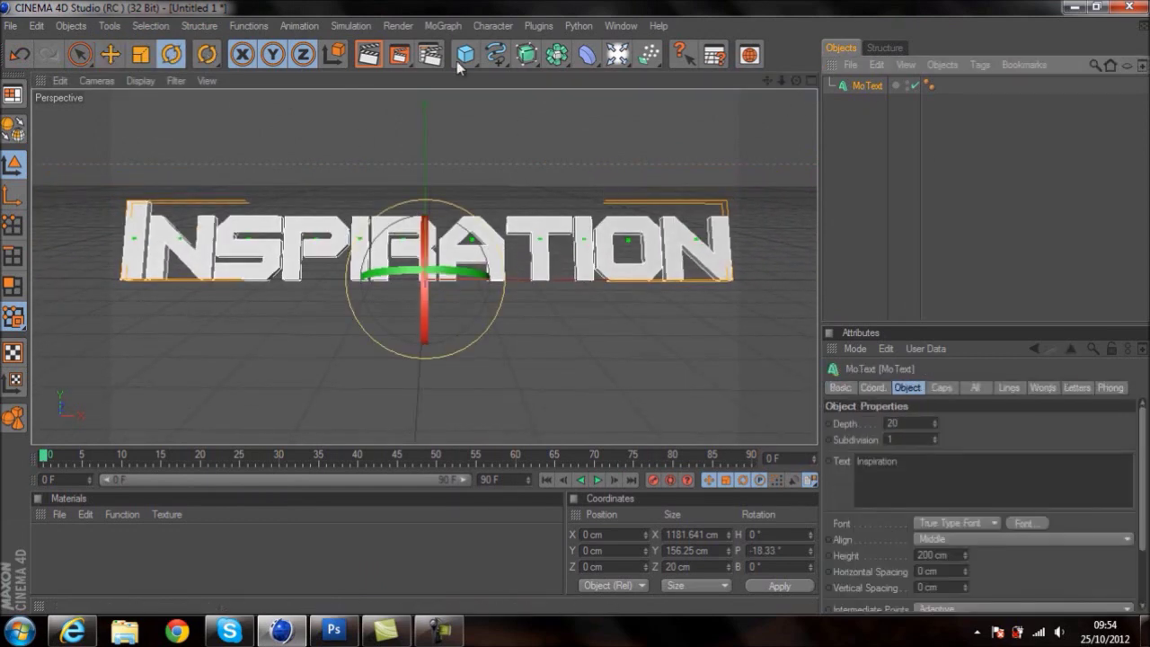
Duplicate the MoText, rotate the copy to a pitch of about -85° and preview the render
key(ctrl+c)
key(ctrl+v)
drag(331, 127, 426, 177)
click(368, 55)
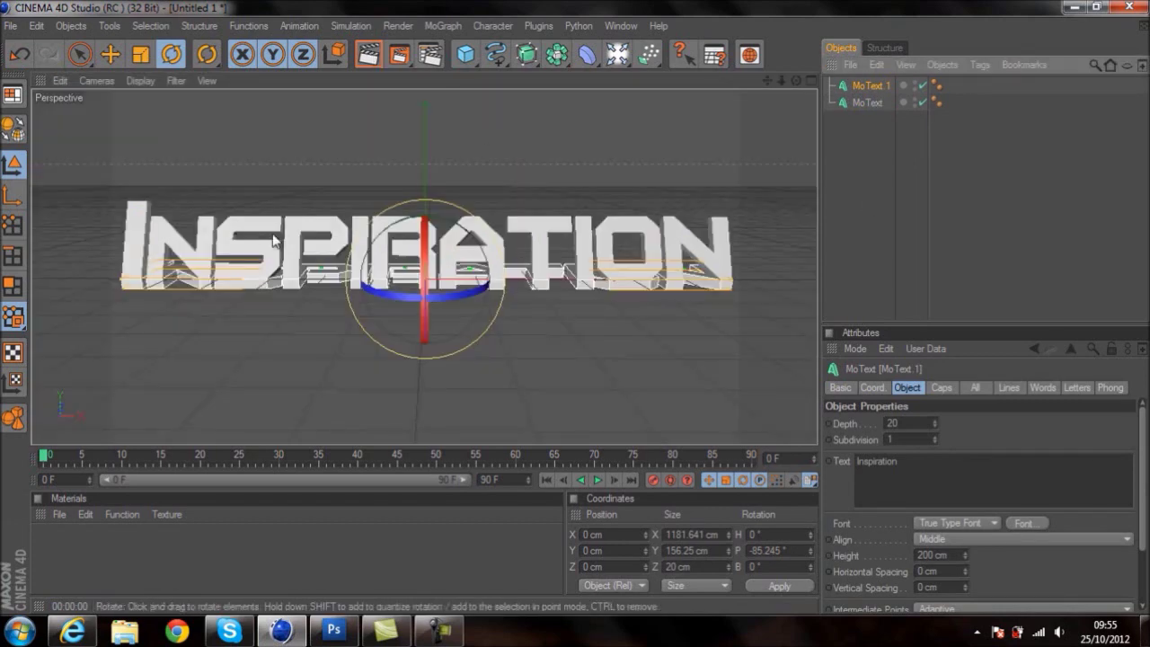
Create a new material, apply it to the duplicated MoText and preview the render
double_click(90, 548)
drag(50, 545, 884, 89)
click(369, 54)
Adjust the new material's settings in its editor and preview the rendered lettering again
double_click(50, 544)
click(436, 175)
click(398, 256)
click(800, 108)
click(369, 55)
Start the full render of the 3D text scene
click(398, 25)
click(438, 115)
click(610, 403)
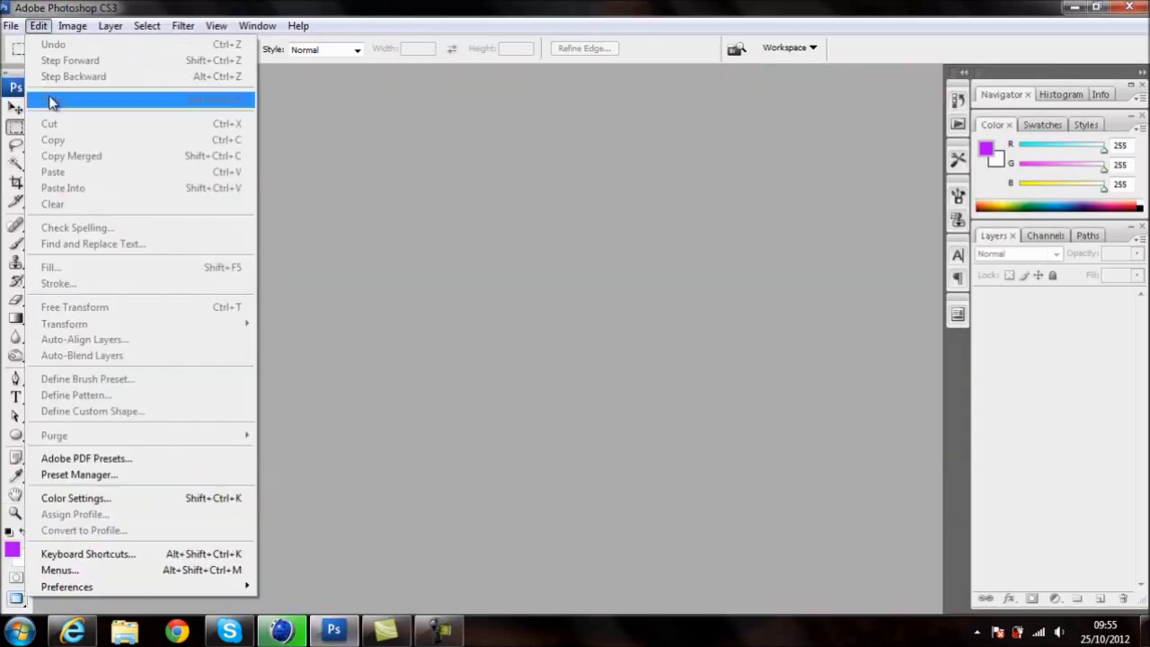
In Photoshop, open the wind farm photo 1128762_92362802 from the Architectural Landscapes folder inside Photoshop Stuff
key(Escape)
key(ctrl+o)
click(377, 166)
click(701, 346)
click(592, 359)
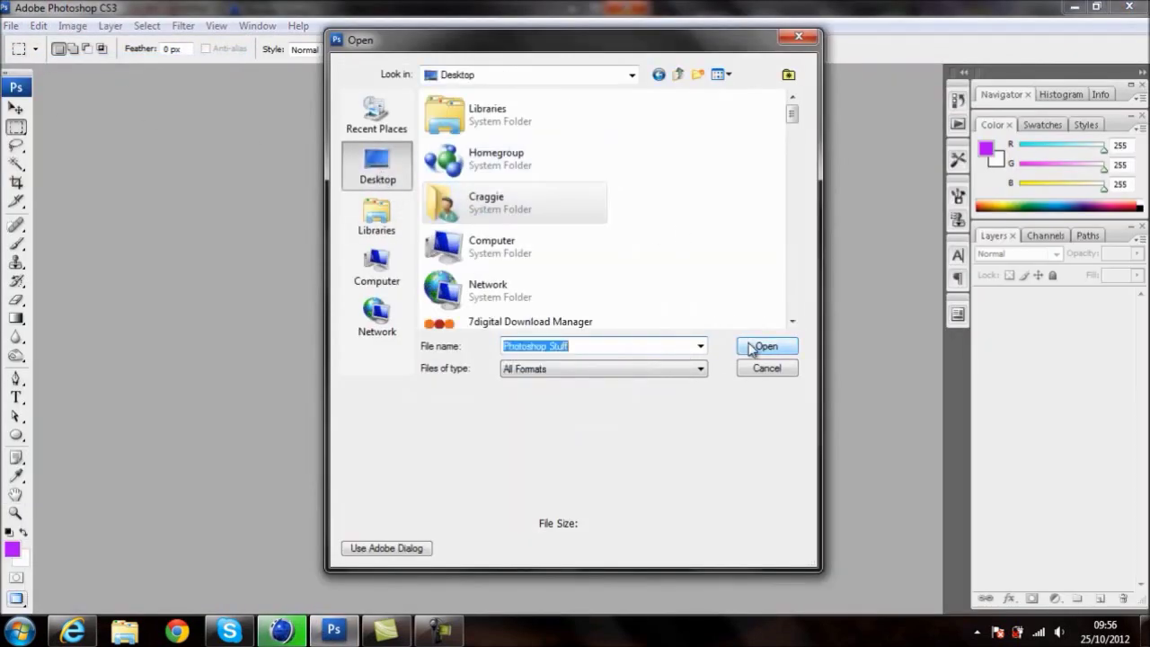
click(765, 346)
double_click(646, 143)
drag(790, 126, 789, 199)
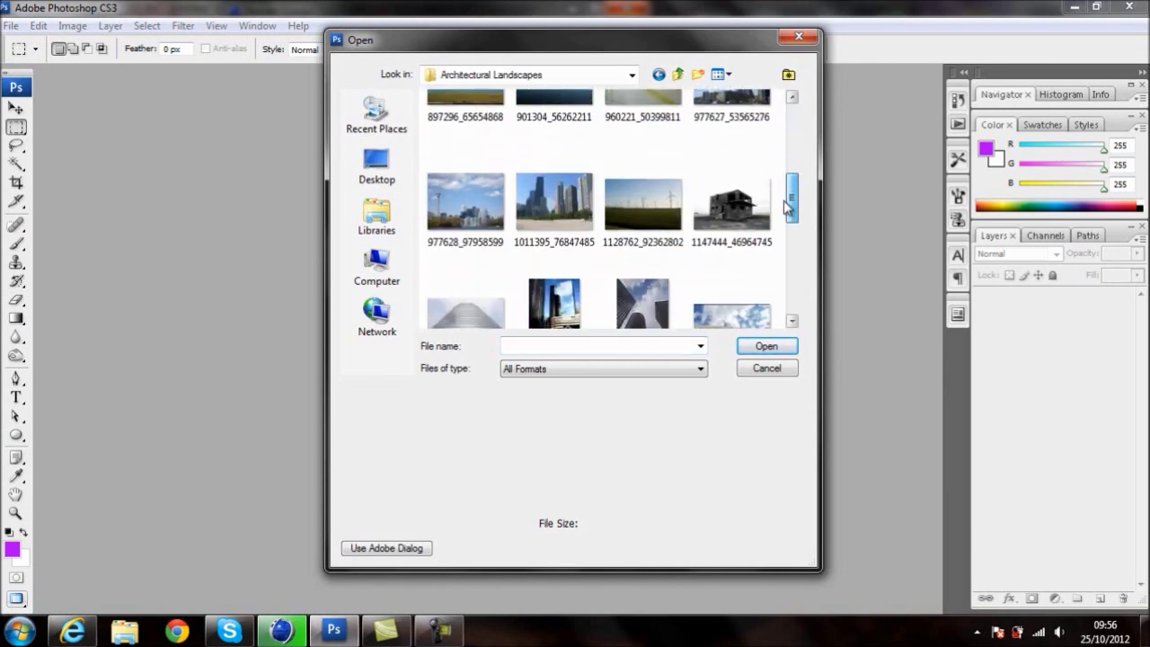
click(731, 192)
click(766, 346)
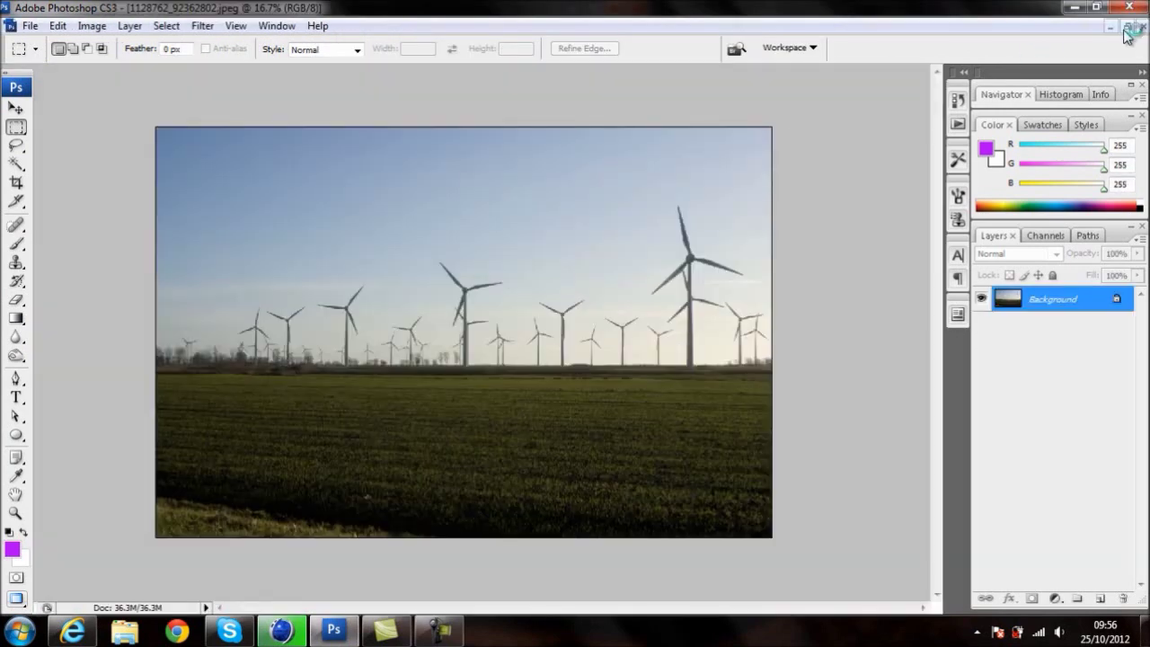
Open the cloud image 1396472_52263100 from the Manipulation Textures folder
click(11, 25)
click(27, 56)
click(677, 73)
drag(790, 202, 787, 175)
double_click(726, 286)
click(734, 148)
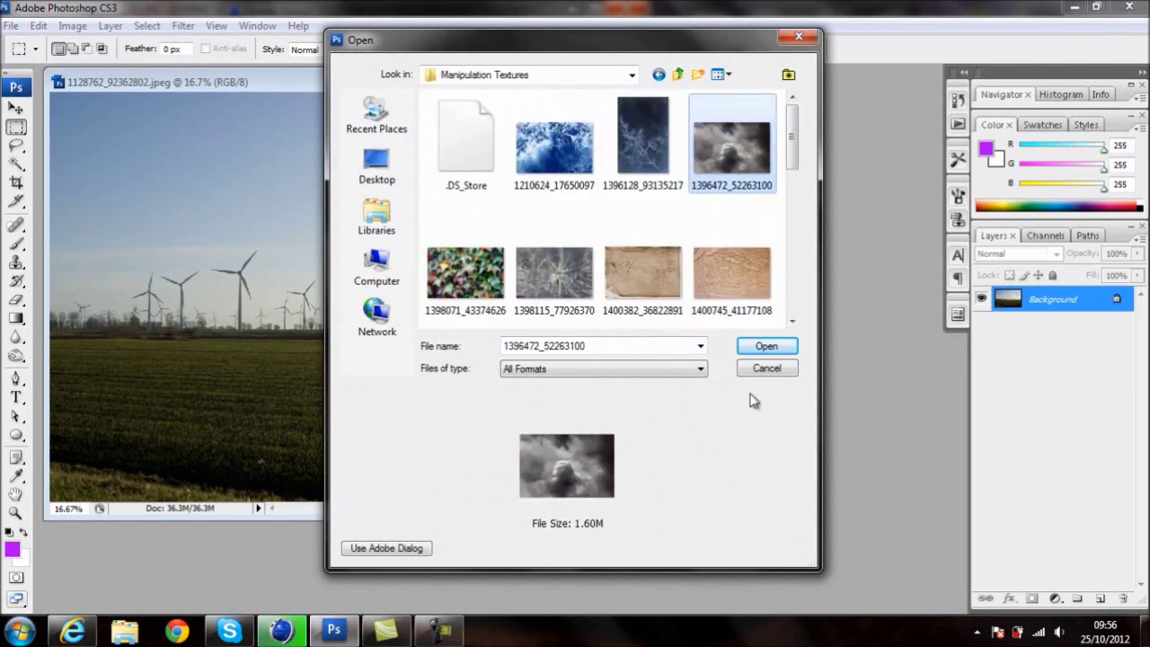
click(766, 346)
Place the cloud image over the wind farm photo and clip its layer to the Background
key(v)
mouse_move(290, 261)
mouse_down()
mouse_move(452, 256)
mouse_move(304, 248)
mouse_up()
right_click(1074, 300)
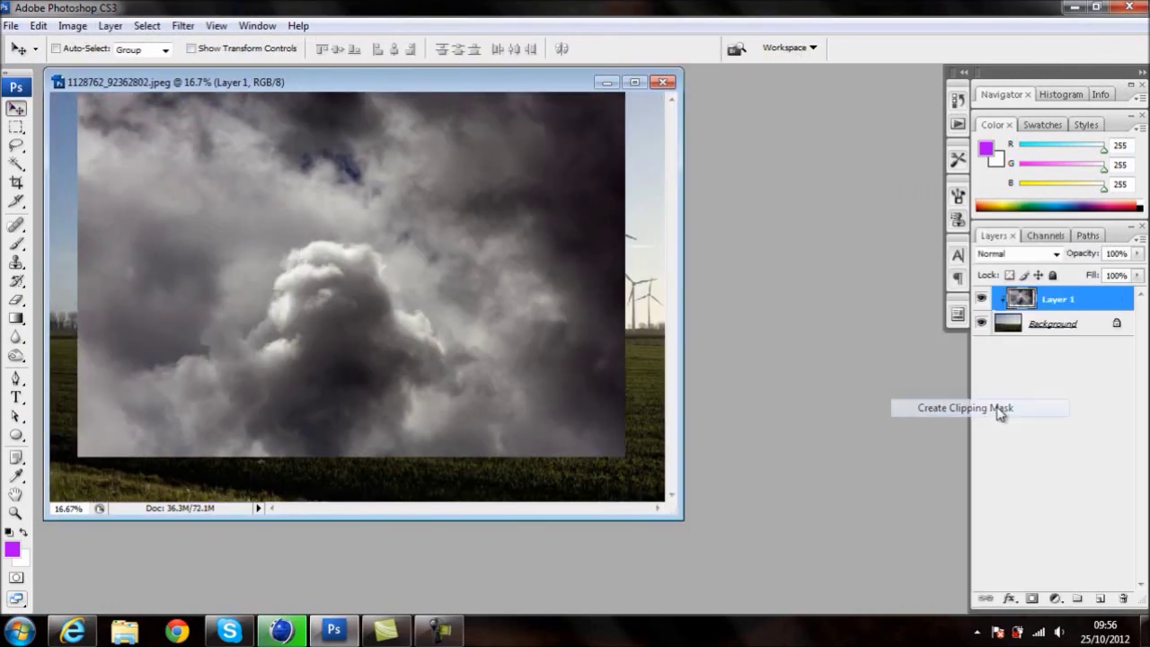
click(998, 410)
Blend the cloud layer with Overlay, widen it to 113.7% and raise its lower edge to the horizon
click(1015, 253)
click(1012, 217)
key(ctrl+t)
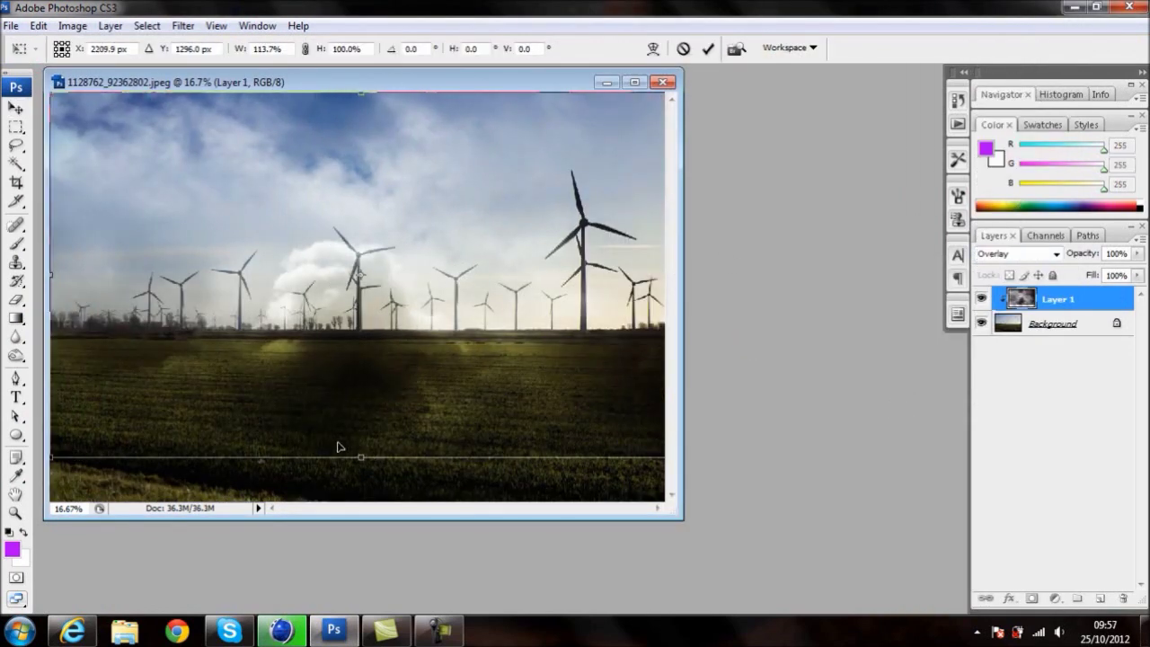
drag(357, 460, 362, 335)
Open the dark lava_texture_stock image from the Manipulation Textures folder
click(10, 25)
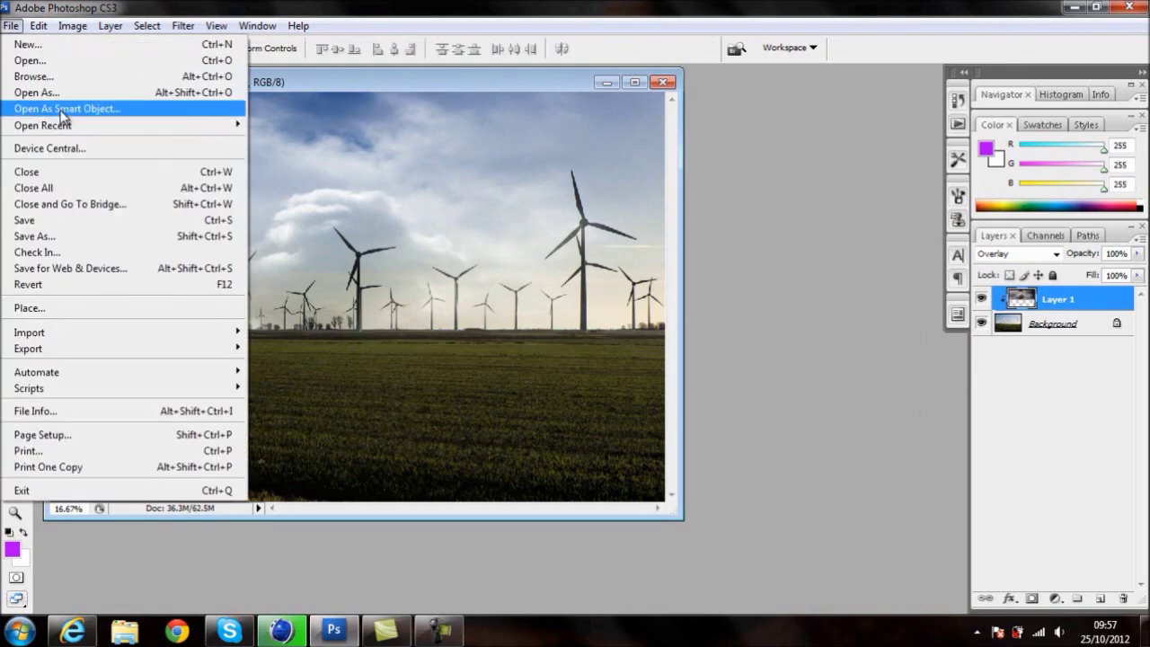
click(36, 66)
drag(794, 117, 795, 232)
scroll(557, 192, down, 2)
click(557, 192)
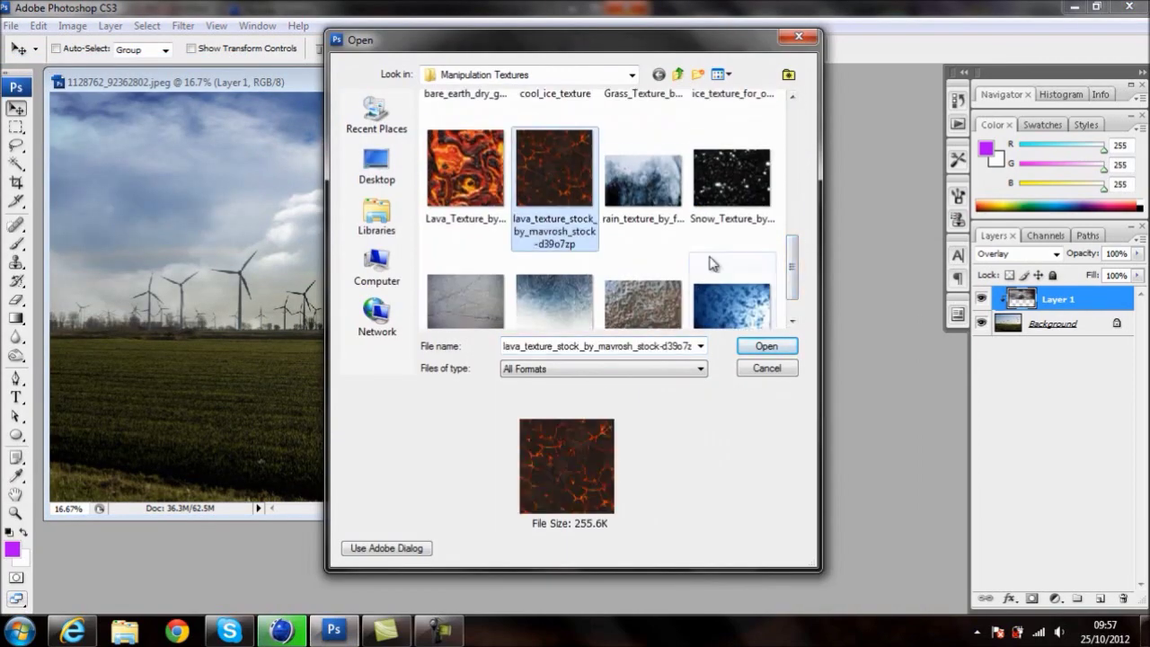
double_click(557, 192)
Try the lava texture as a clipped layer over the field, testing blend modes such as Lighter Color
drag(341, 326, 152, 386)
click(1033, 253)
click(1057, 253)
scroll(1057, 254, up, 3)
click(1057, 253)
click(1027, 266)
scroll(1108, 386, up, 11)
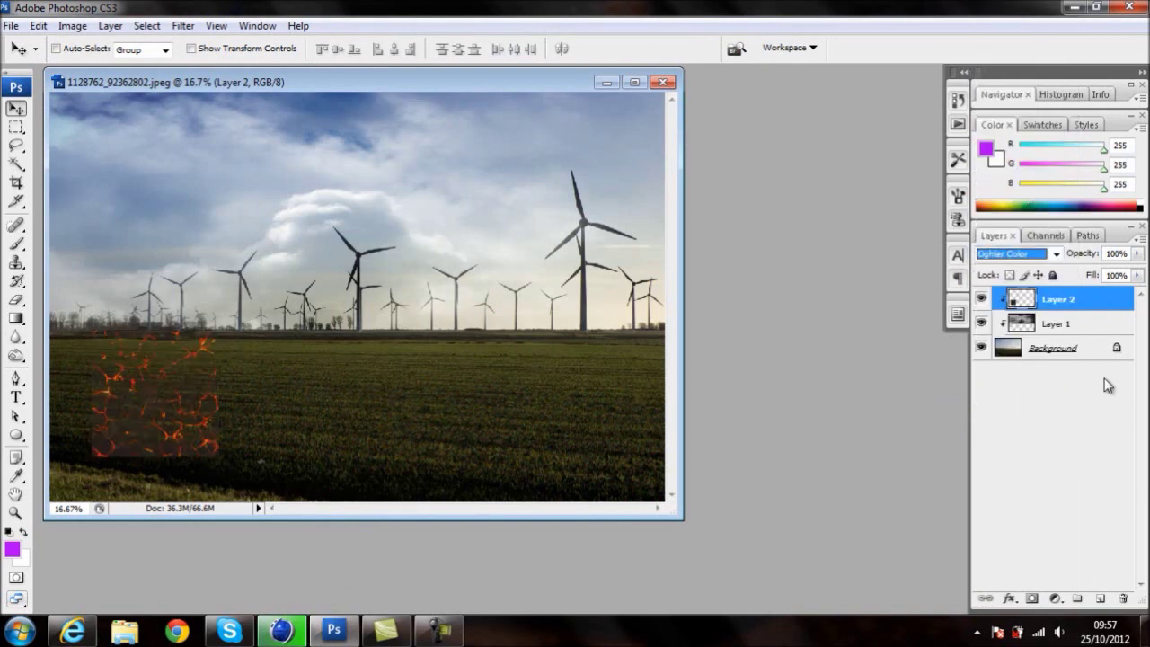
scroll(1108, 385, down, 16)
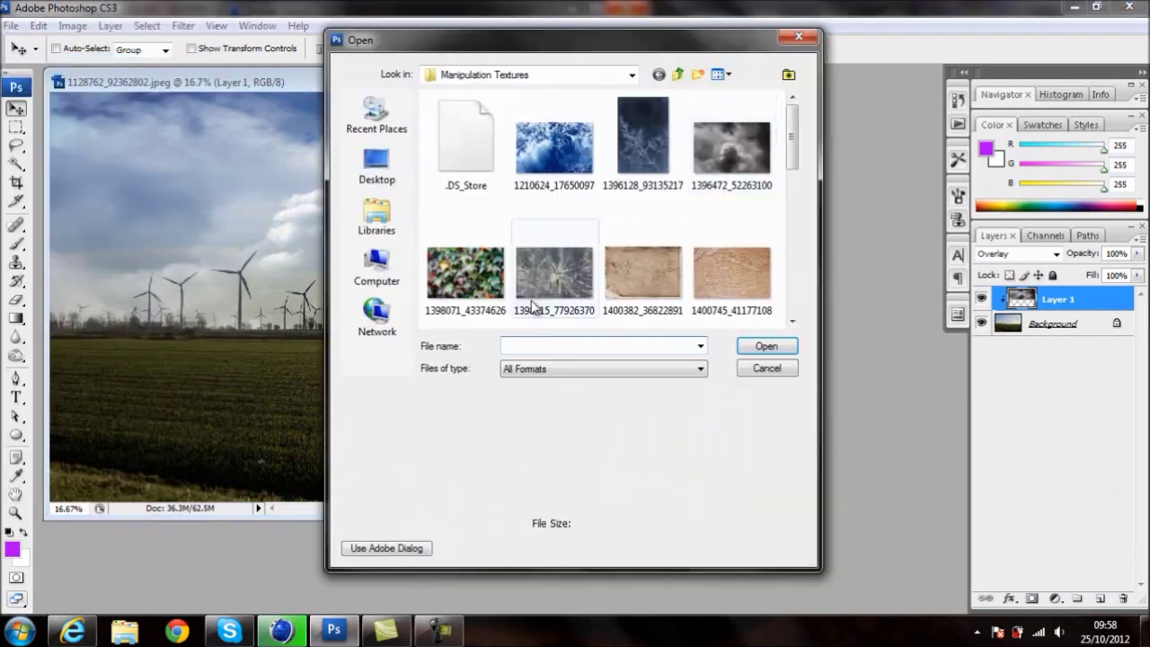
Open an orange rusty metal image from the Metal Textures folder and place it over the wind farm photo
scroll(800, 308, down, 5)
click(677, 73)
double_click(460, 183)
double_click(506, 161)
drag(792, 135, 795, 215)
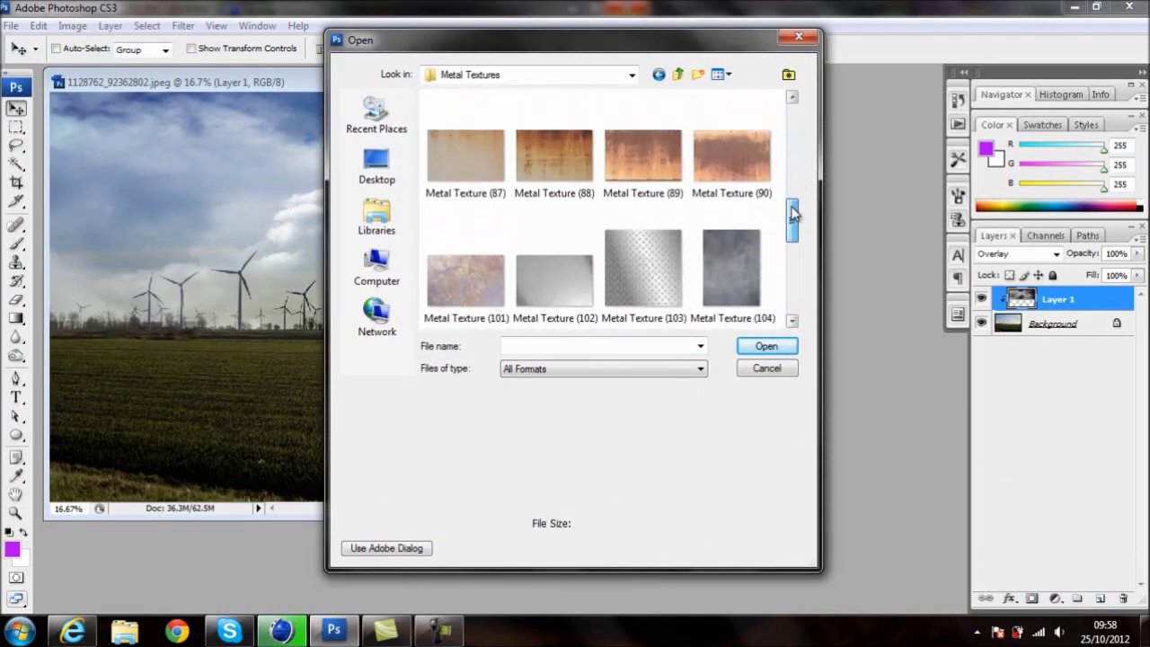
double_click(552, 177)
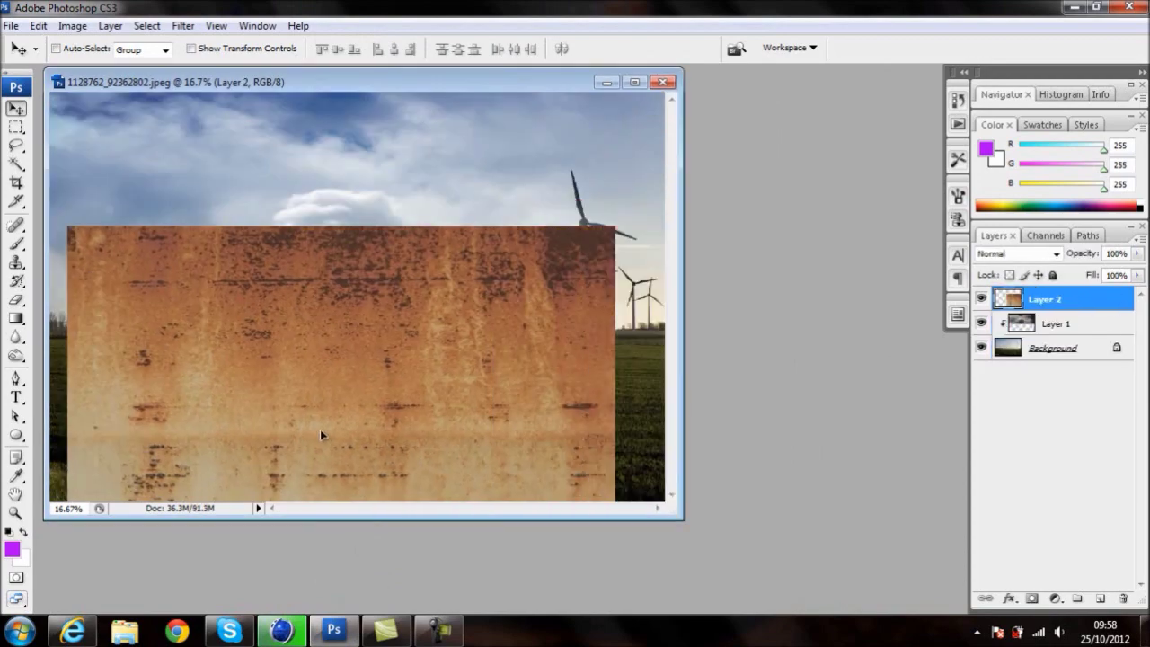
Clip the rust texture layer to the layers below and set its blend mode to Overlay
right_click(1077, 299)
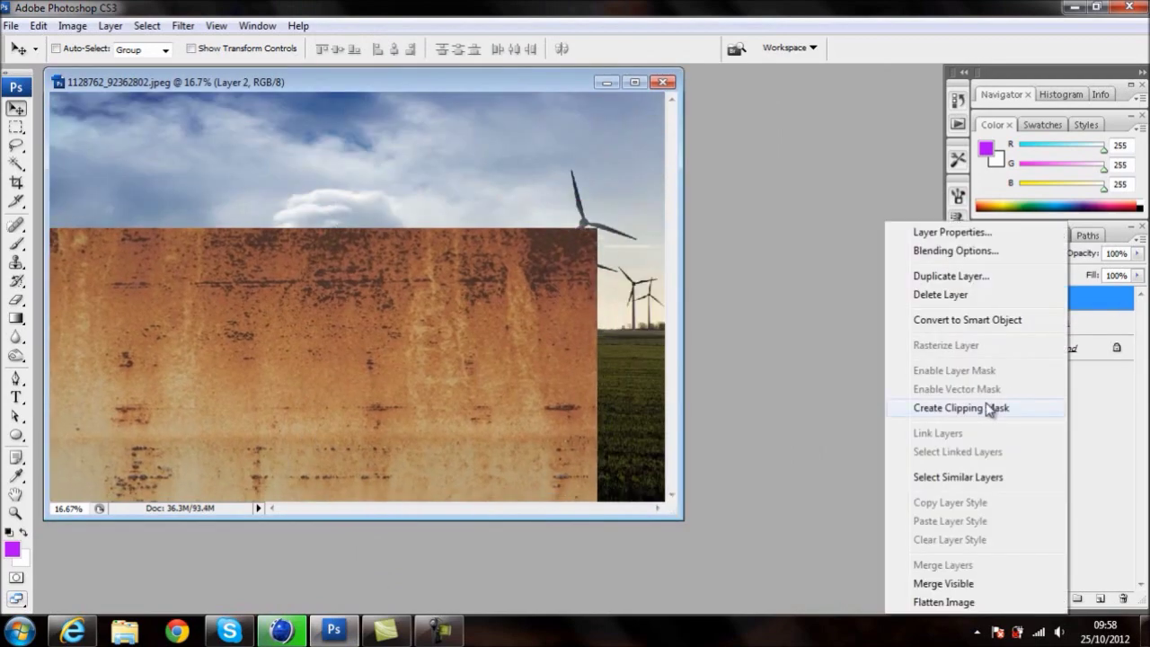
click(962, 405)
click(1018, 253)
click(1014, 449)
Widen the rust layer to about 118% and erase its part over the sky with a 401 px soft eraser
key(ctrl+t)
drag(598, 411, 696, 432)
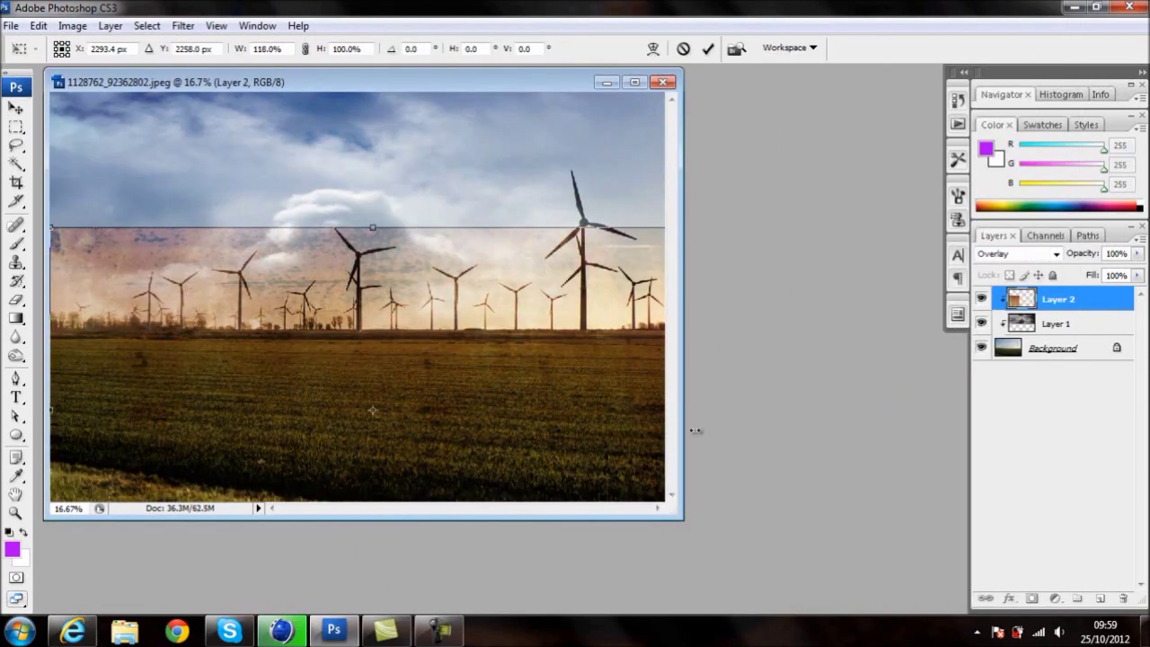
click(108, 49)
click(167, 104)
key(Return)
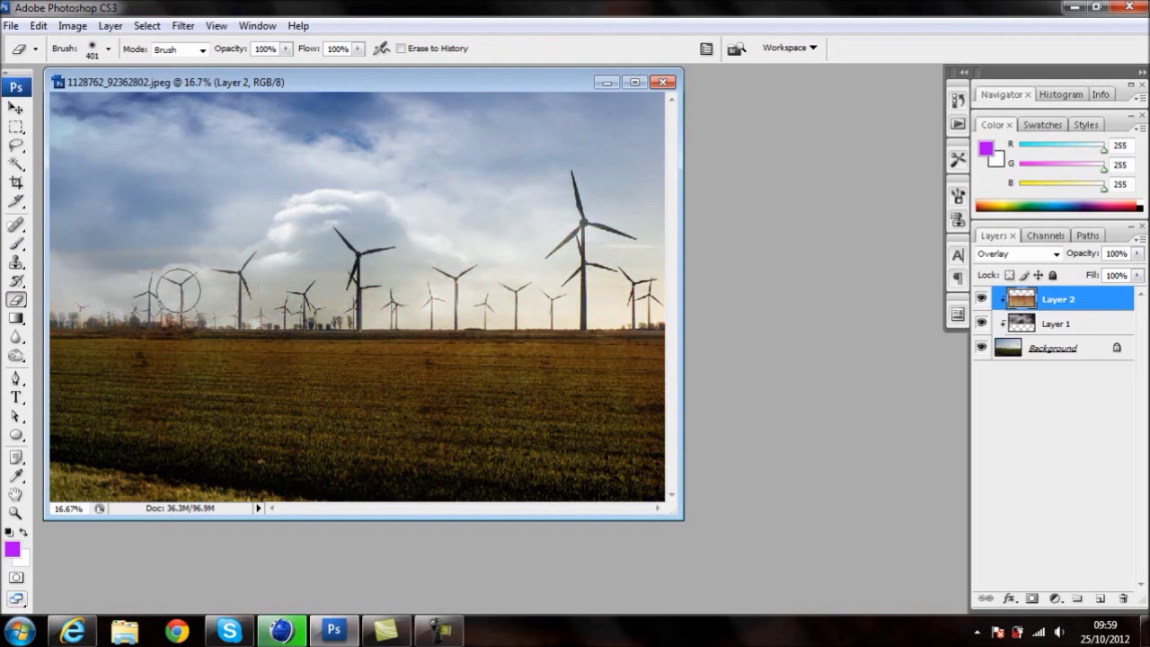
Open the orange lens flare image Flare (5).png
click(15, 108)
key(ctrl+o)
click(677, 74)
double_click(458, 117)
scroll(797, 126, down, 2)
double_click(555, 289)
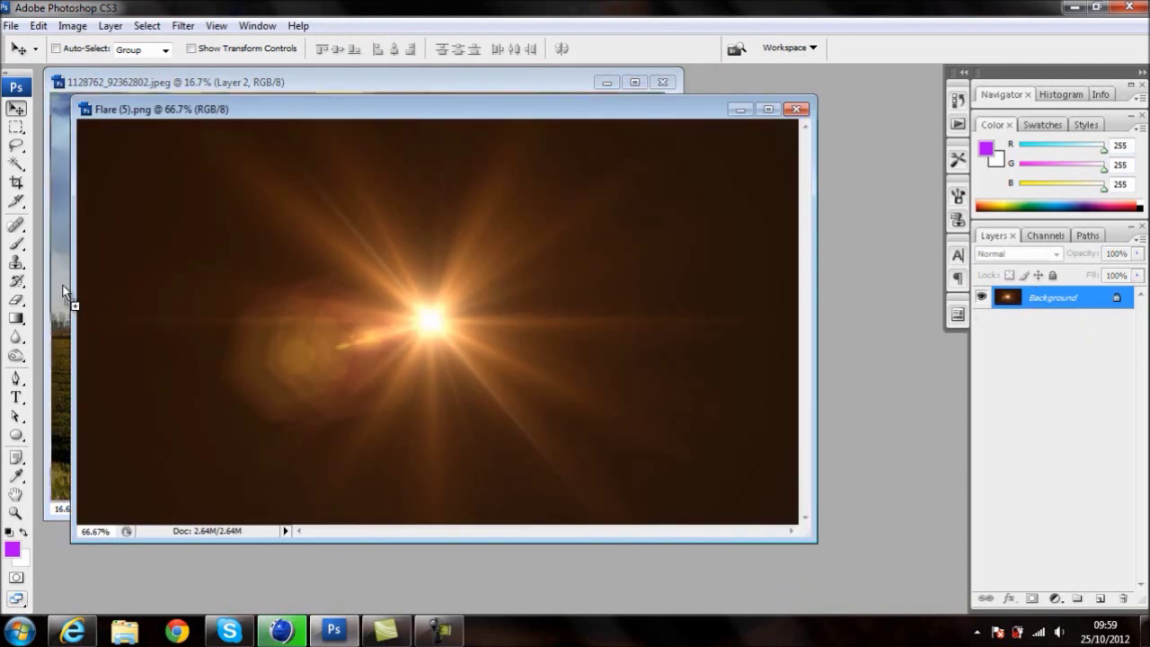
Place the flare in the wind farm photo and move its layer directly above the Background
drag(65, 300, 269, 243)
drag(1088, 301, 1087, 358)
Try the flare layer in Multiply mode and erase around its edges, undoing the last eraser stroke
click(1017, 253)
click(1006, 61)
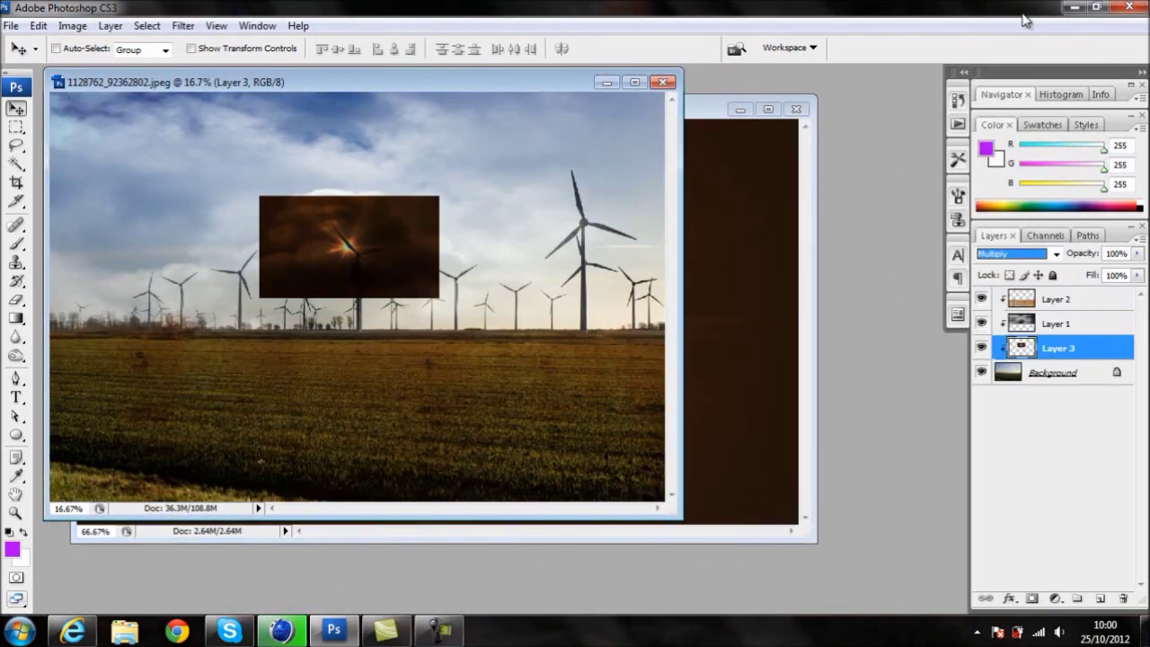
key(e)
drag(310, 211, 211, 286)
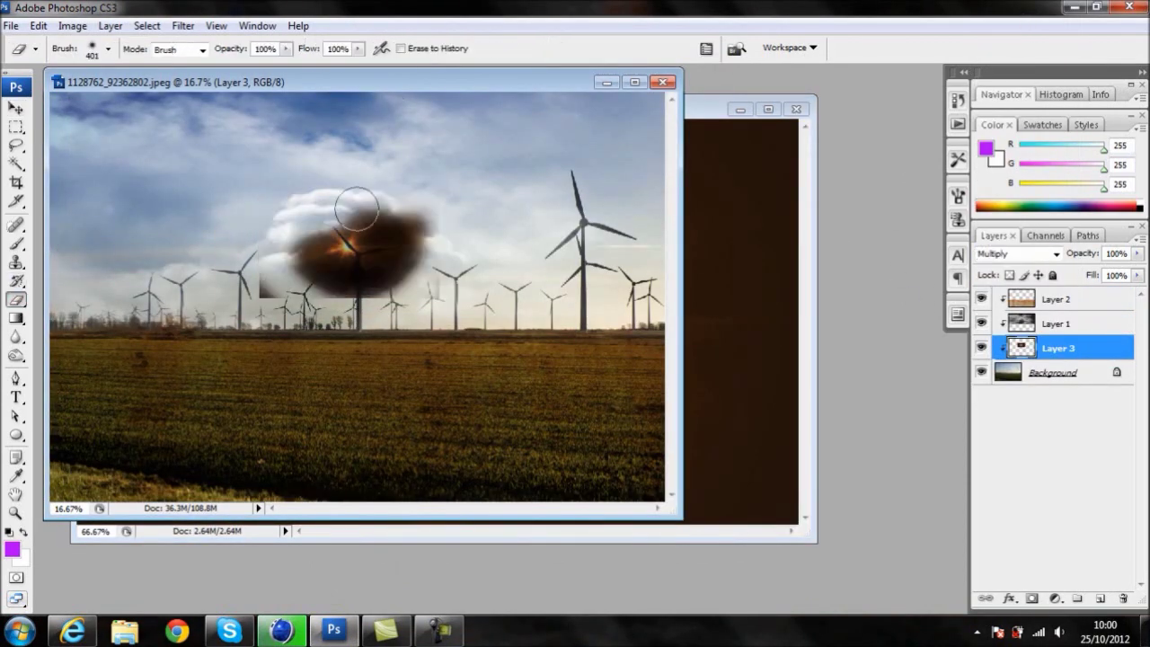
key(ctrl+z)
Set the flare layer's blend mode to Overlay
click(1017, 253)
click(1018, 84)
key(Down)
key(Down)
key(Down)
key(Down)
key(Down)
key(Down)
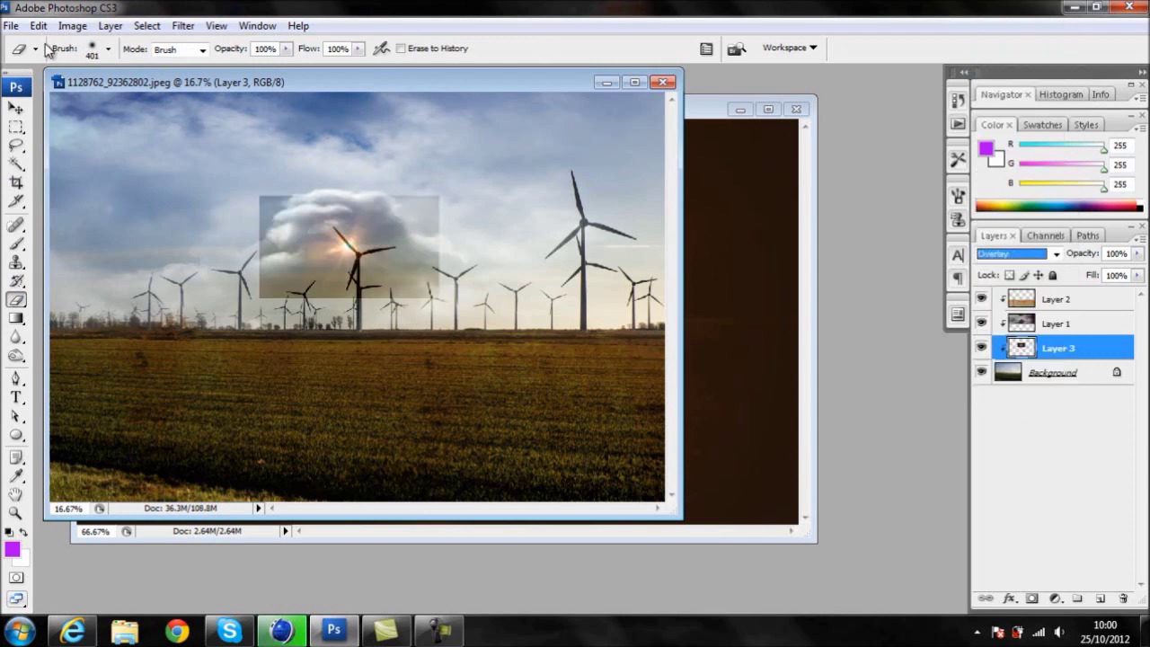
Enlarge the flare layer to cover the whole photo and position its bright core on the horizon
key(ctrl+t)
drag(438, 297, 641, 347)
drag(449, 270, 426, 205)
key(v)
Open Inspiration.png and the blue water texture, placing the texture over the lettering
click(11, 25)
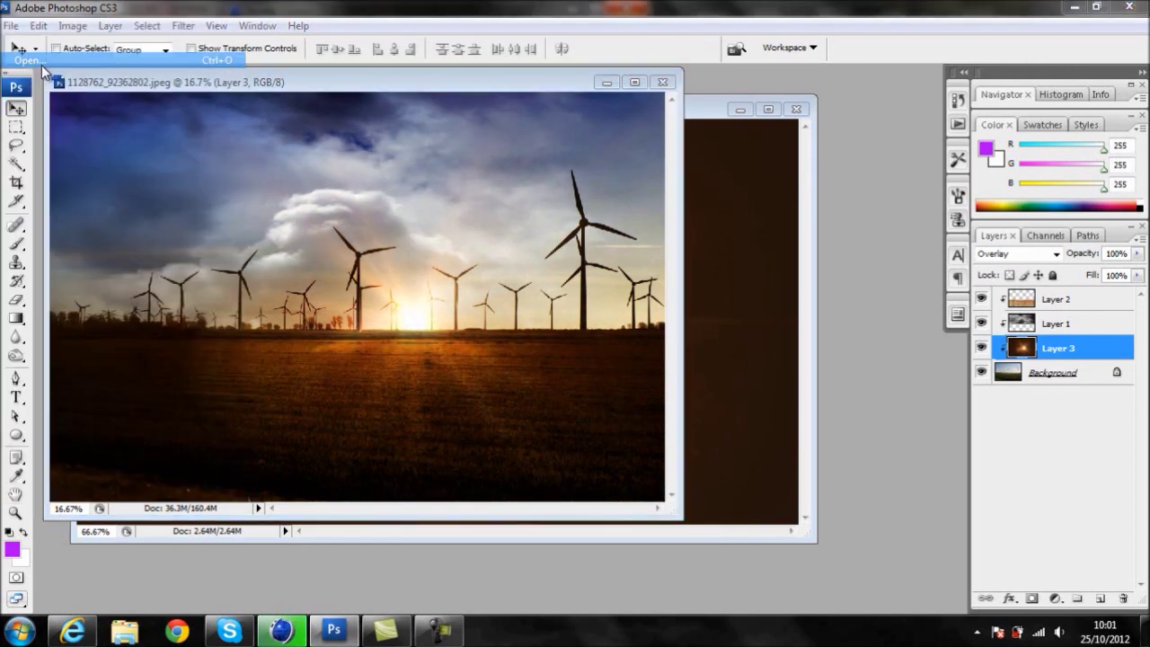
click(36, 41)
click(555, 360)
key(Return)
key(ctrl+o)
click(609, 361)
key(Return)
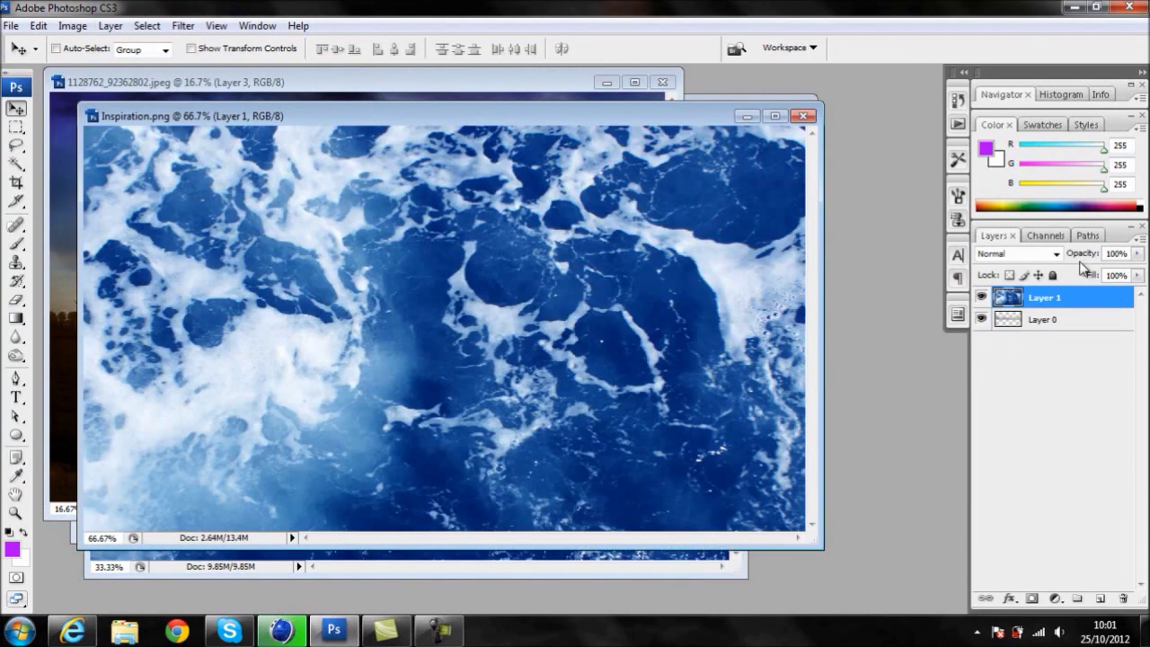
Clip the water texture to the Inspiration lettering and cycle its blend mode to Pin Light
right_click(1074, 296)
click(970, 377)
click(1018, 253)
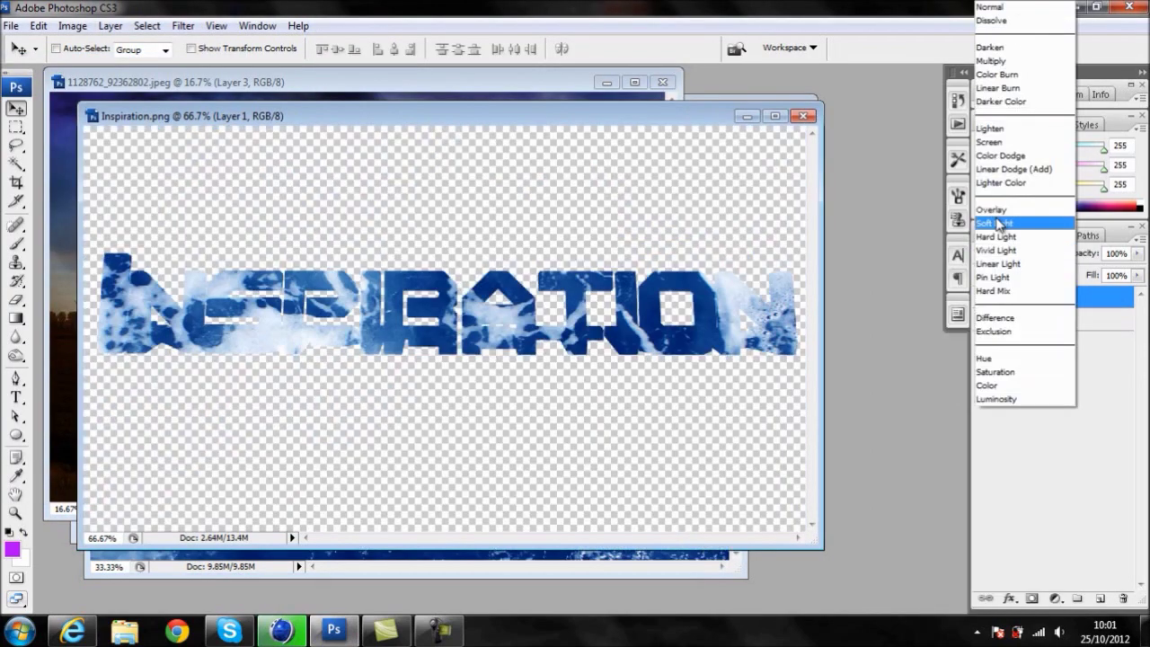
click(1002, 225)
key(Down)
key(Down)
key(Down)
key(Down)
key(Down)
key(Down)
key(Down)
key(Down)
key(Down)
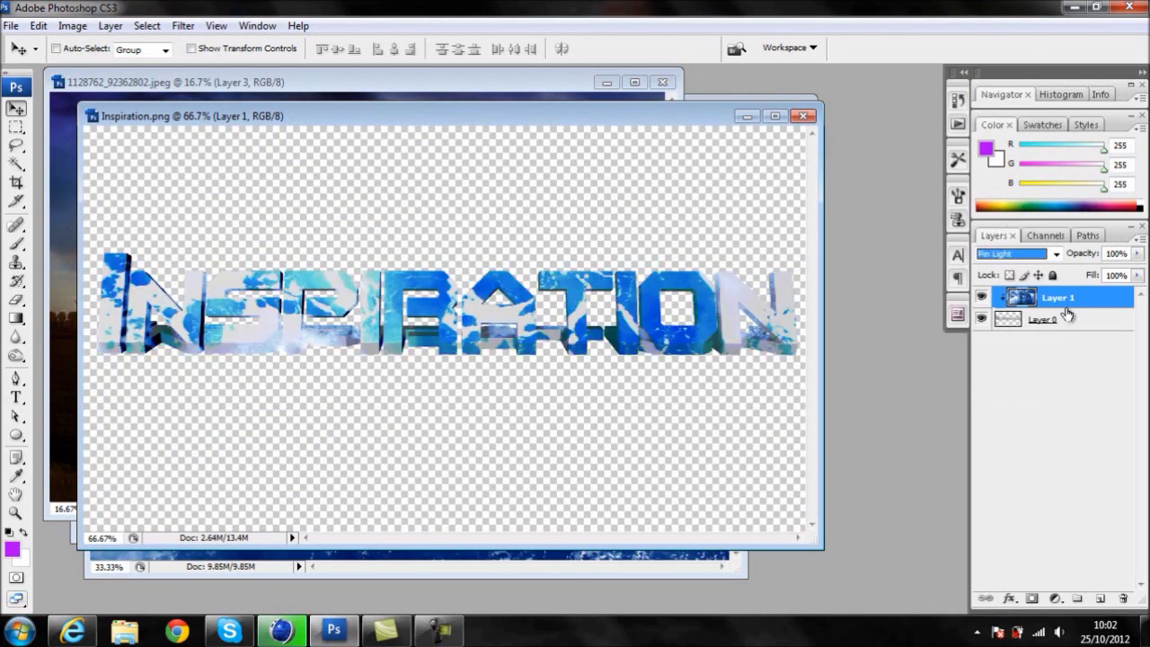
Merge the water texture with the Inspiration lettering and place the result in the wind farm photo
key(ctrl+e)
drag(431, 305, 261, 393)
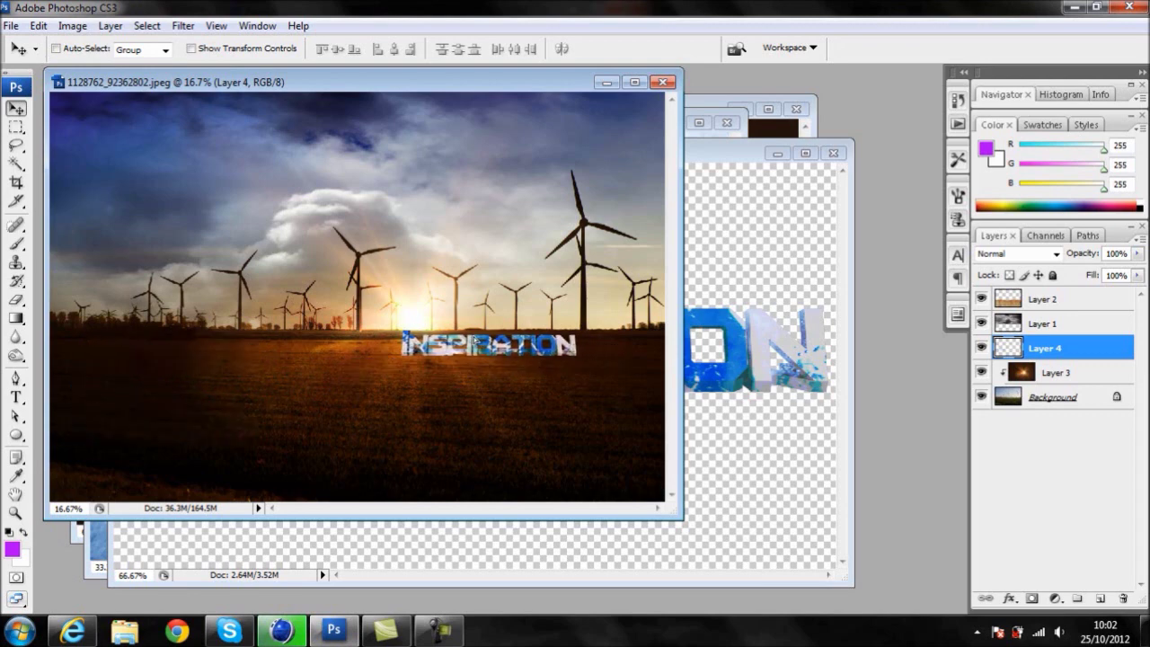
Enlarge the Inspiration lettering and position it on the right part of the field below the sun
drag(481, 356, 477, 355)
drag(409, 420, 347, 372)
key(Return)
drag(467, 404, 504, 392)
Open blaH.png, the image with the grey 3D name lettering
click(11, 25)
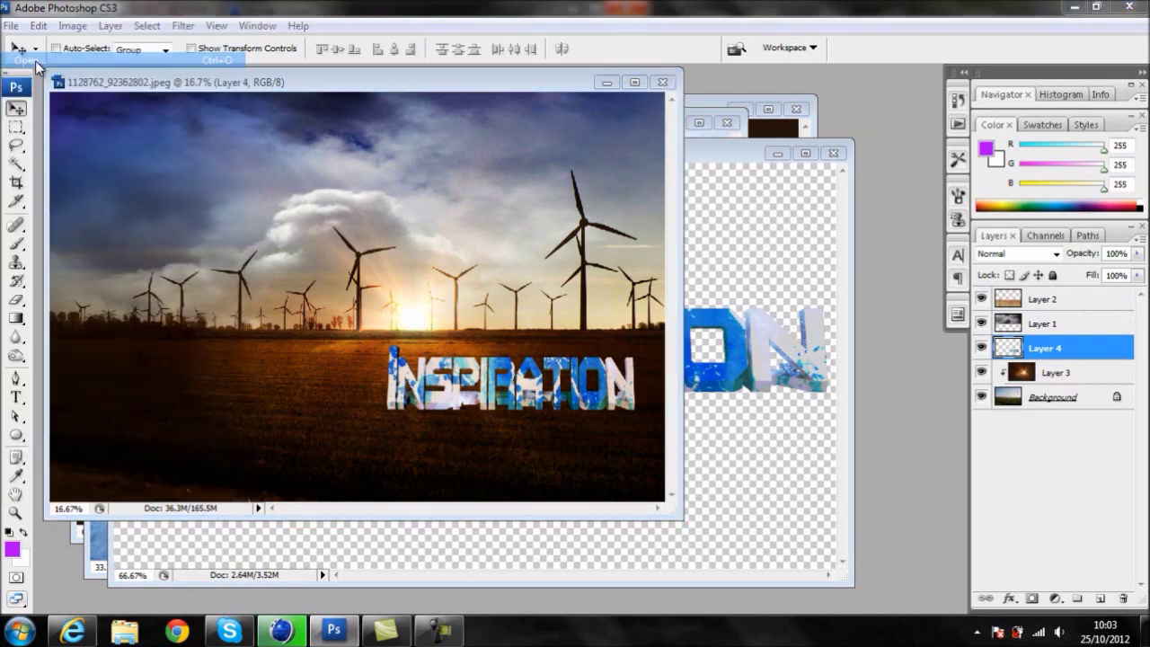
click(35, 61)
click(653, 360)
click(766, 346)
key(Return)
scroll(793, 224, down, 5)
key(Escape)
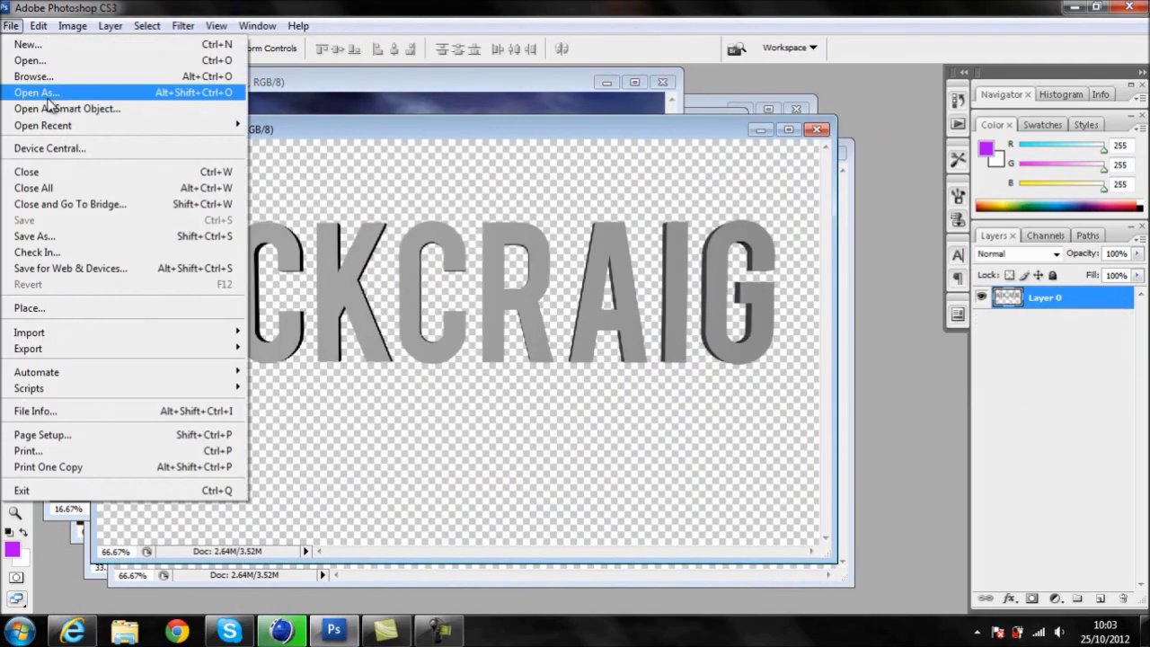
Browse the texture folders, open a yellowish grunge fabric texture and place it over the name lettering
click(38, 61)
click(766, 346)
scroll(791, 189, down, 3)
double_click(554, 199)
double_click(472, 131)
double_click(482, 185)
scroll(790, 186, down, 3)
scroll(790, 185, up, 1)
click(554, 153)
click(766, 346)
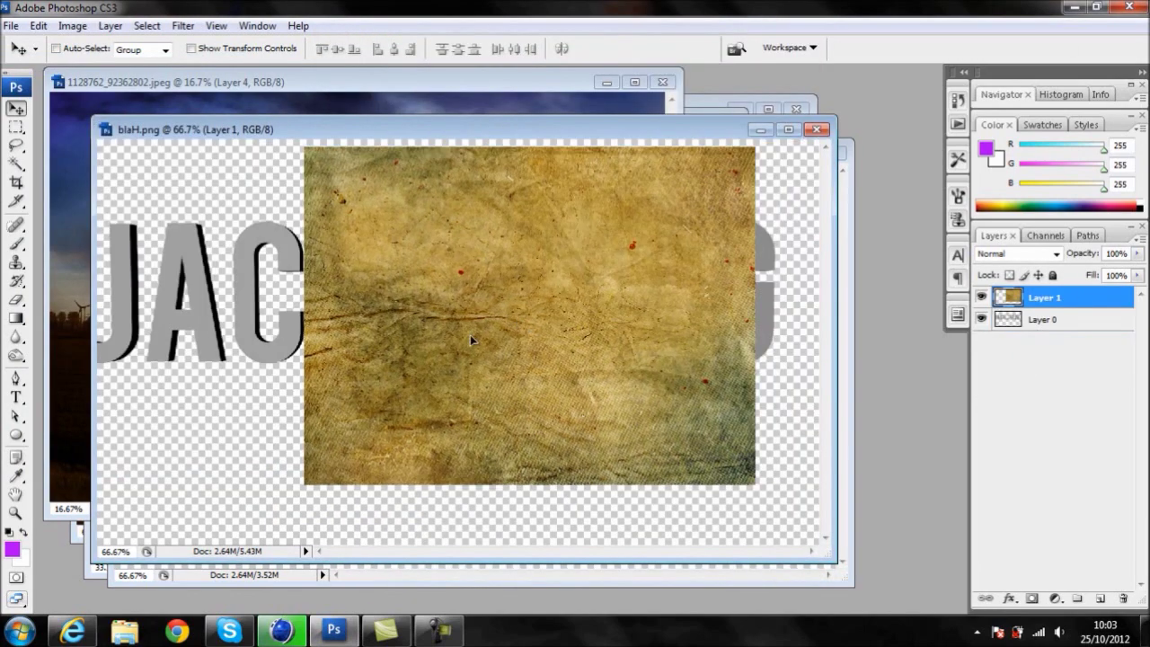
Move and stretch the grunge texture so it covers the full width of the name lettering
drag(597, 307, 320, 307)
drag(554, 320, 826, 310)
key(Return)
Clip the grunge texture to the name lettering and set its blend mode to Overlay
right_click(1068, 297)
click(970, 405)
click(1017, 253)
click(1006, 422)
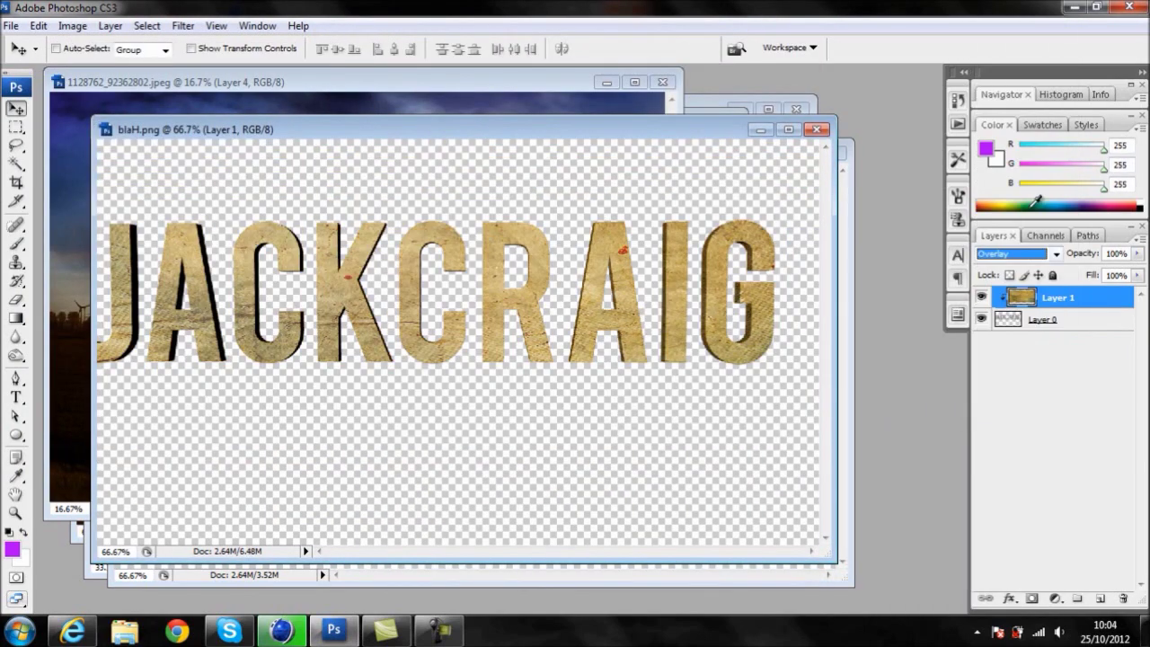
Merge the grunge texture with the name lettering and place the result in the wind farm photo
key(ctrl+e)
drag(449, 296, 295, 368)
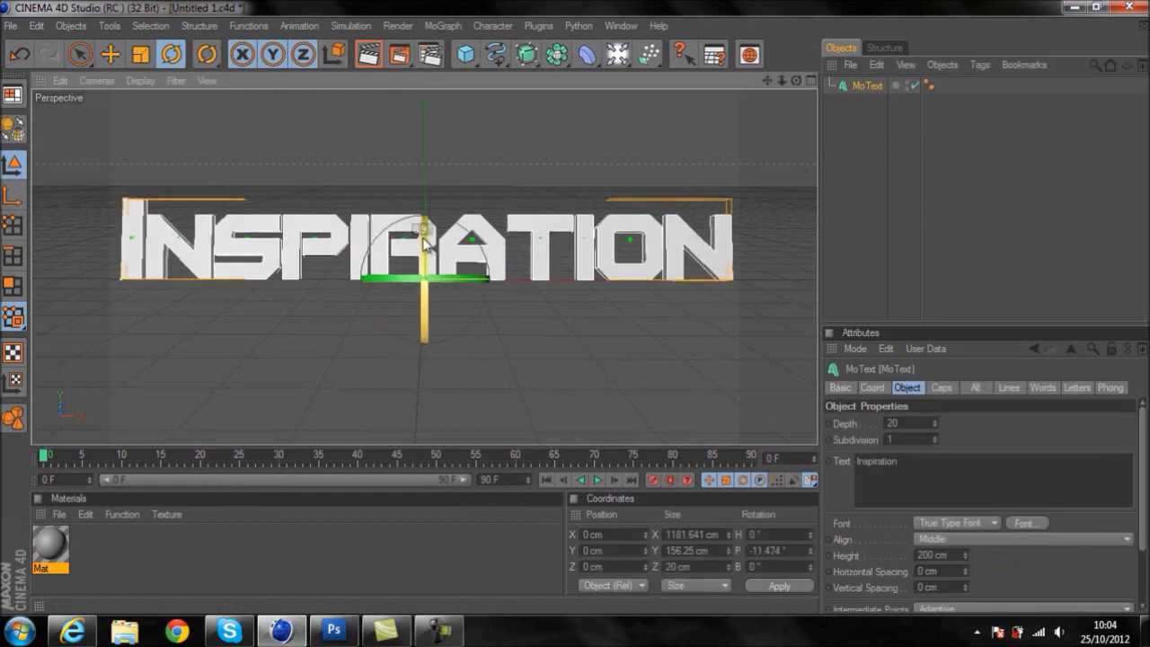
Render the tilted Inspiration lettering to a new image
click(398, 26)
click(431, 135)
click(596, 374)
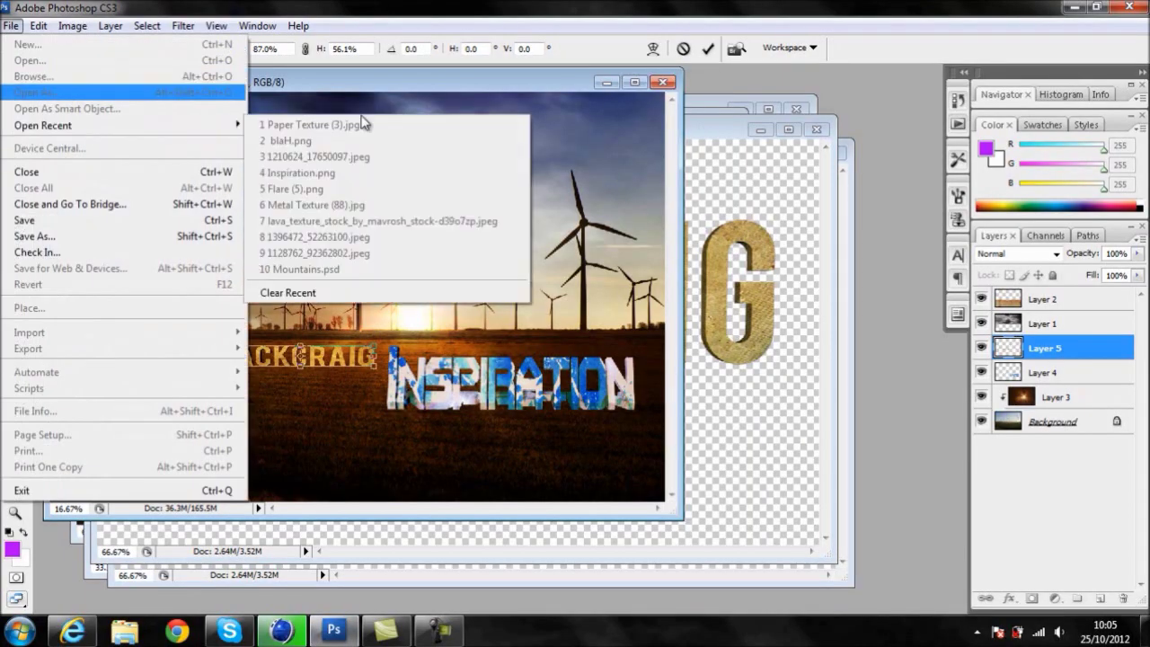
Switch to Photoshop and open Inspiration.png from the desktop
key(ctrl+o)
click(736, 77)
click(377, 154)
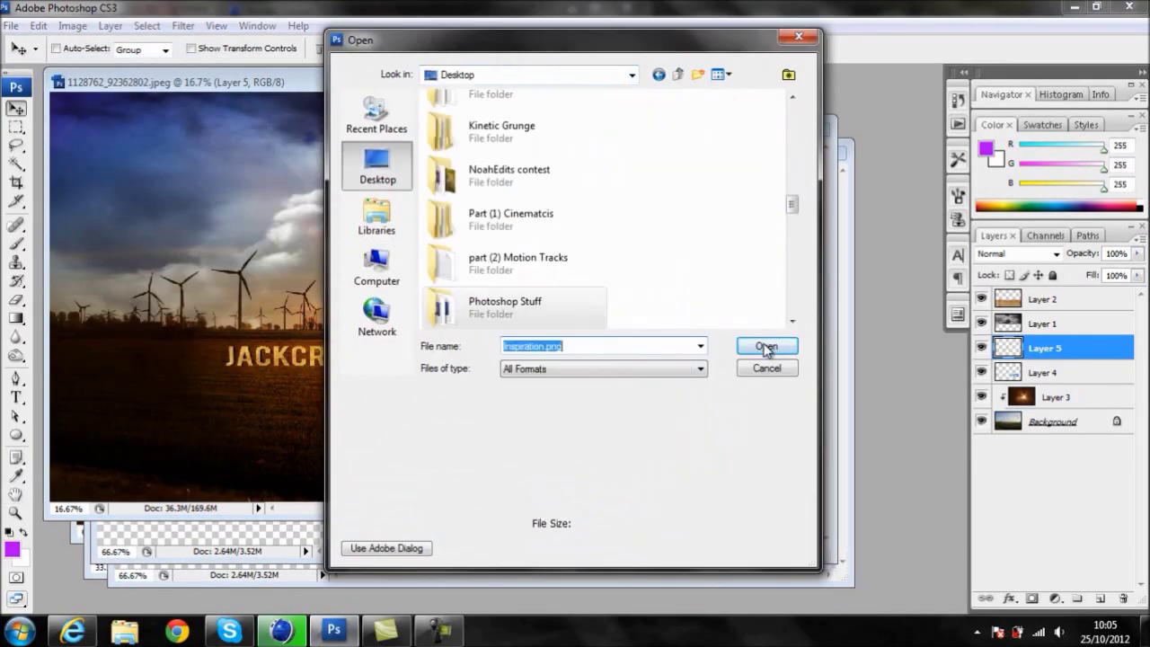
click(763, 345)
Place the blue water texture over the Inspiration lettering and clip it to the letters
click(10, 25)
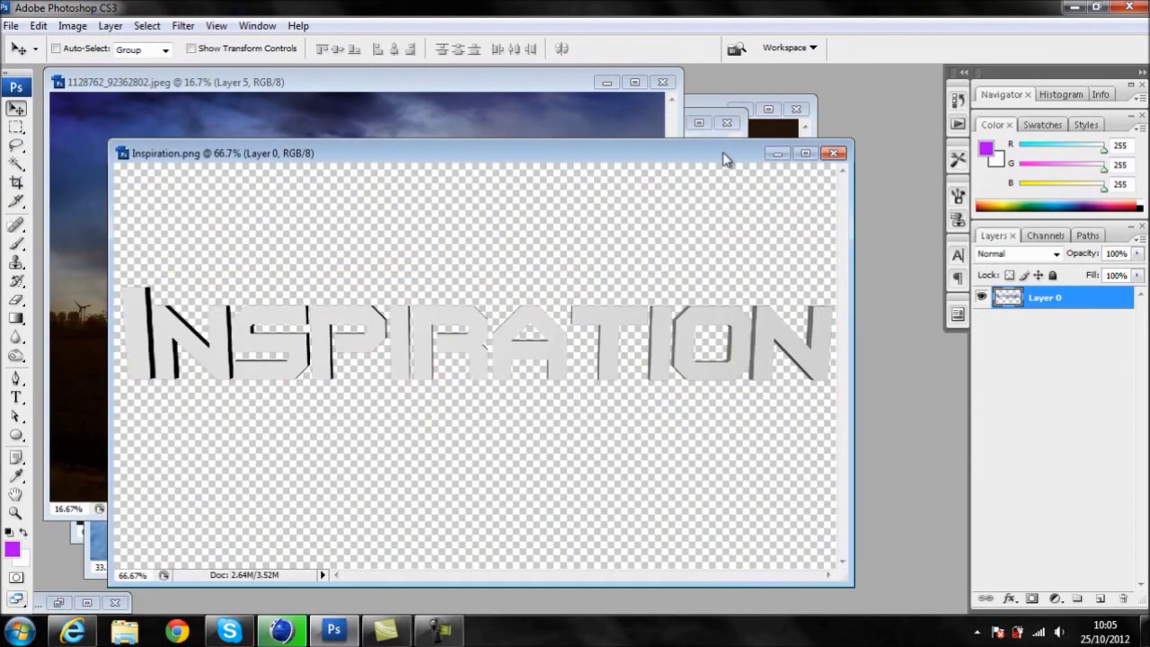
right_click(1106, 298)
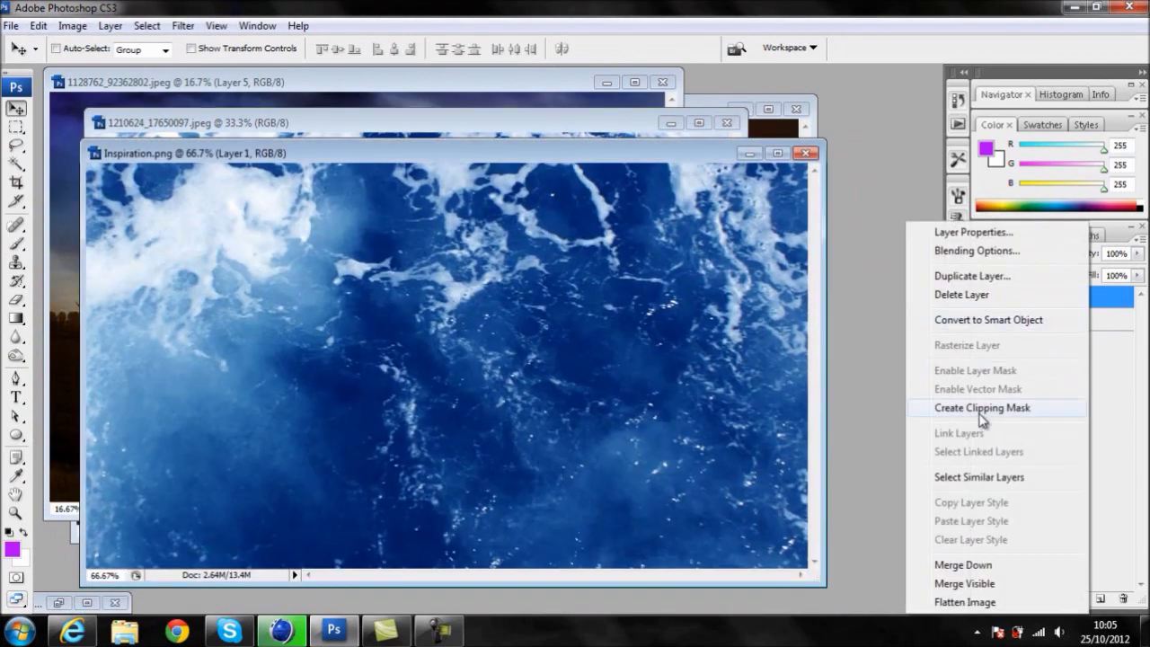
click(1019, 410)
Set the water texture's blend mode to Vivid Light, merge it with the lettering and place the result in the wind farm photo
click(1019, 253)
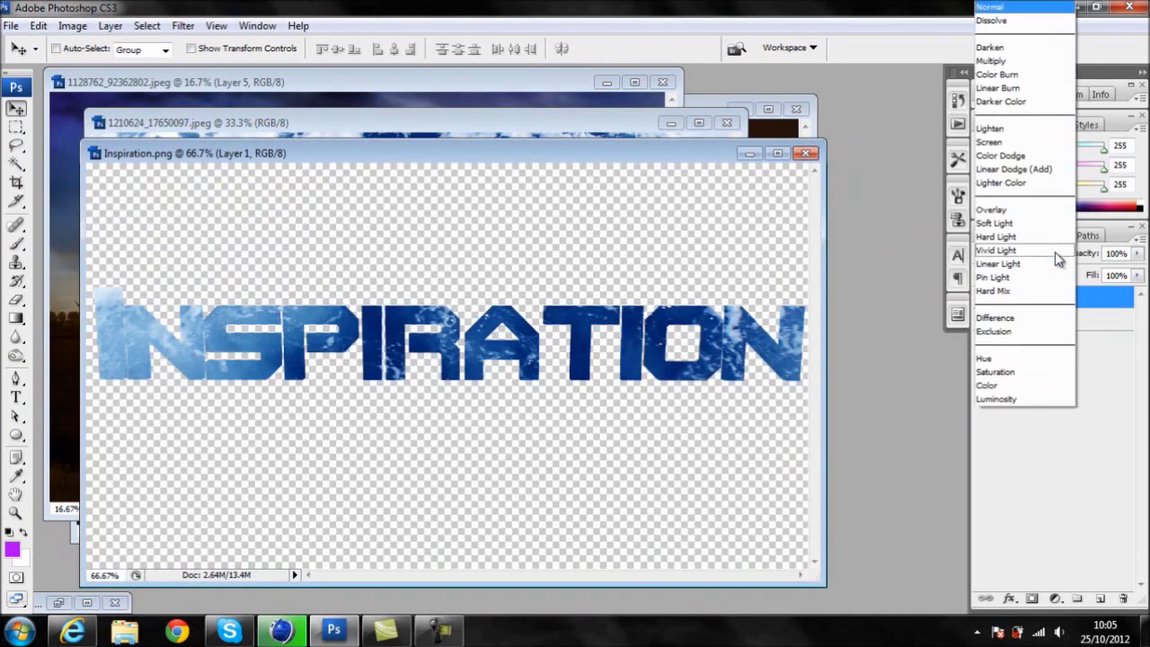
click(1059, 257)
right_click(1083, 304)
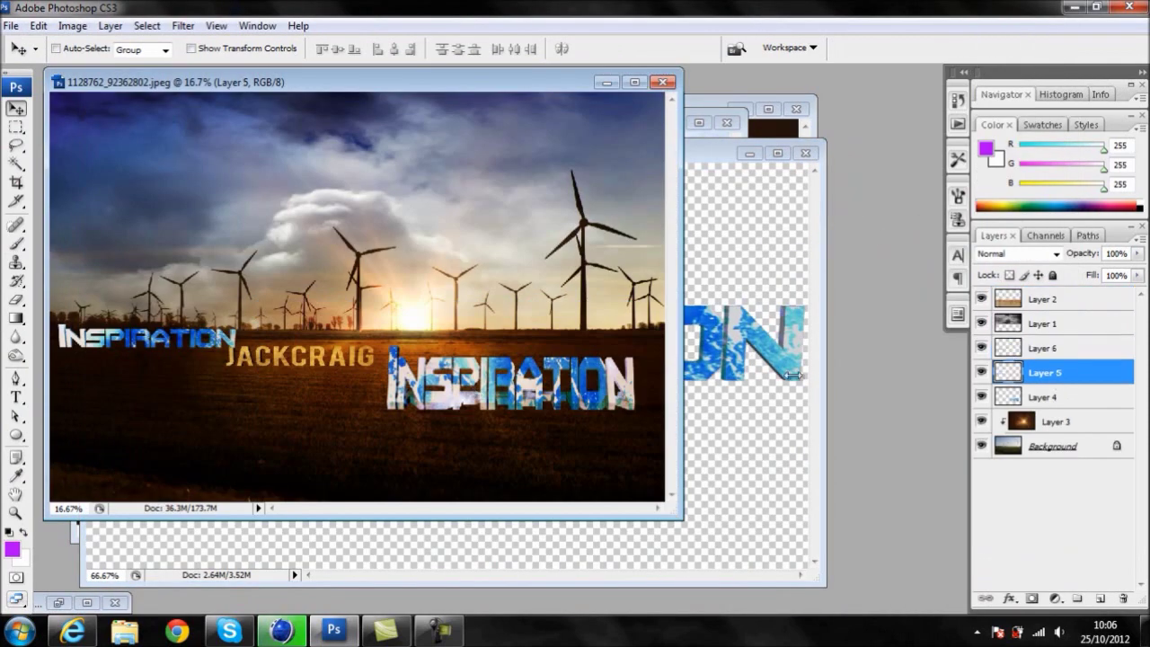
Replace the old Inspiration lettering with the new enlarged version and arrange the name lettering beside it near the horizon
key(Delete)
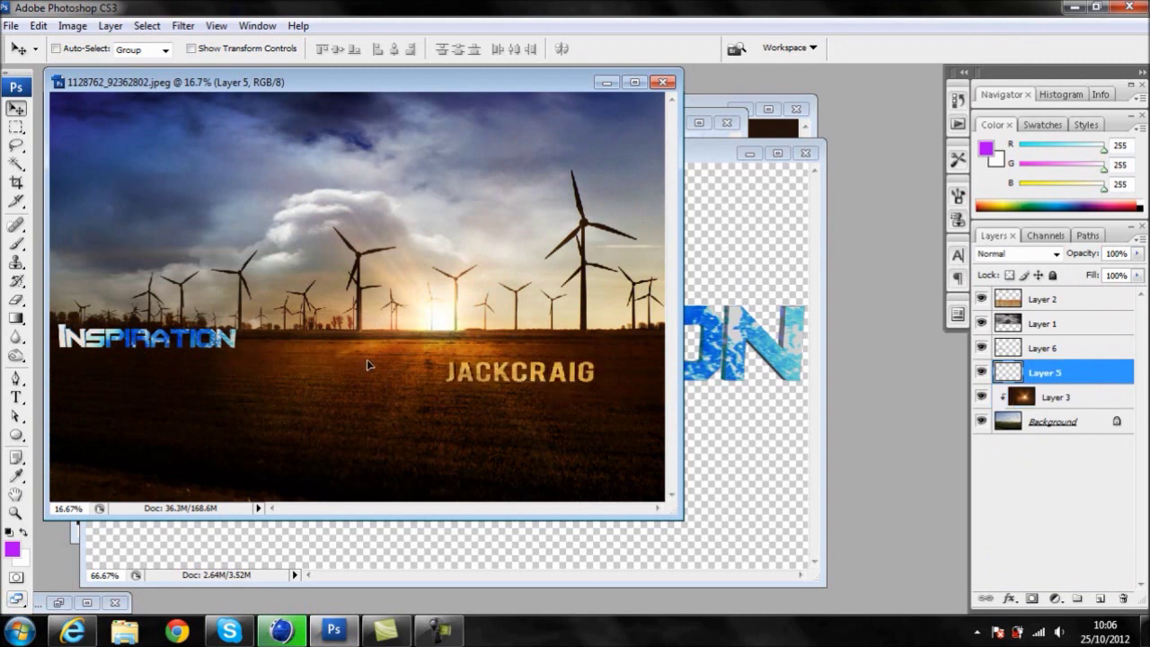
key(Return)
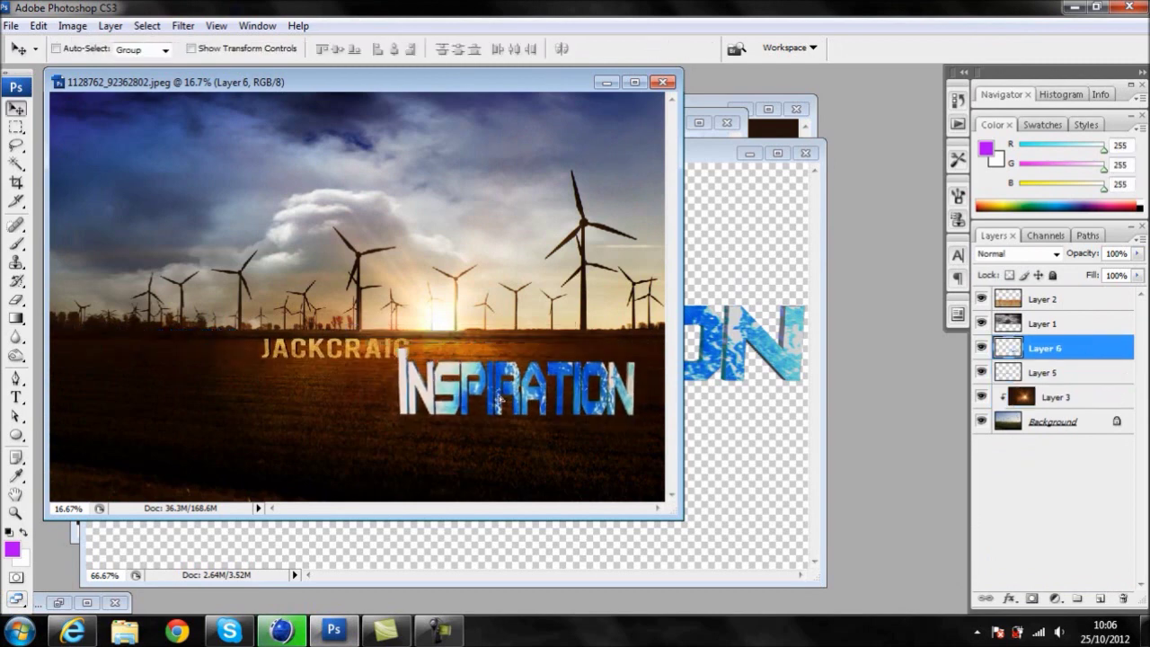
ctrl+click(359, 353)
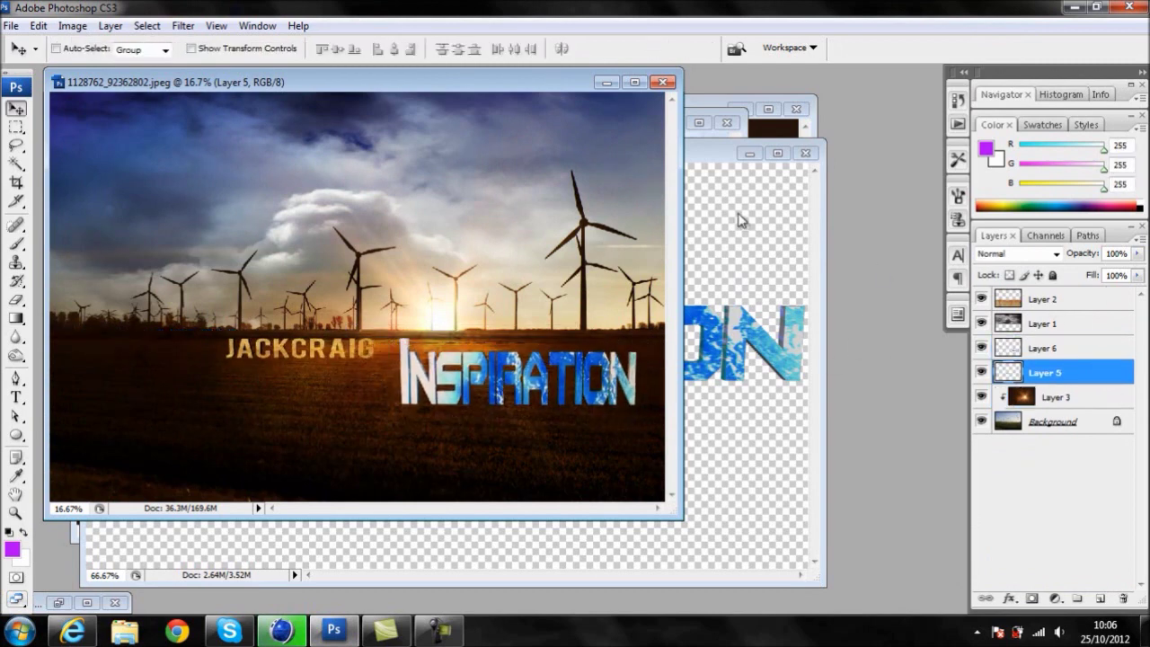
Open Flare (2).JPG and add a Hue/Saturation adjustment layer to it
key(ctrl+o)
text(pho)
key(Return)
double_click(460, 256)
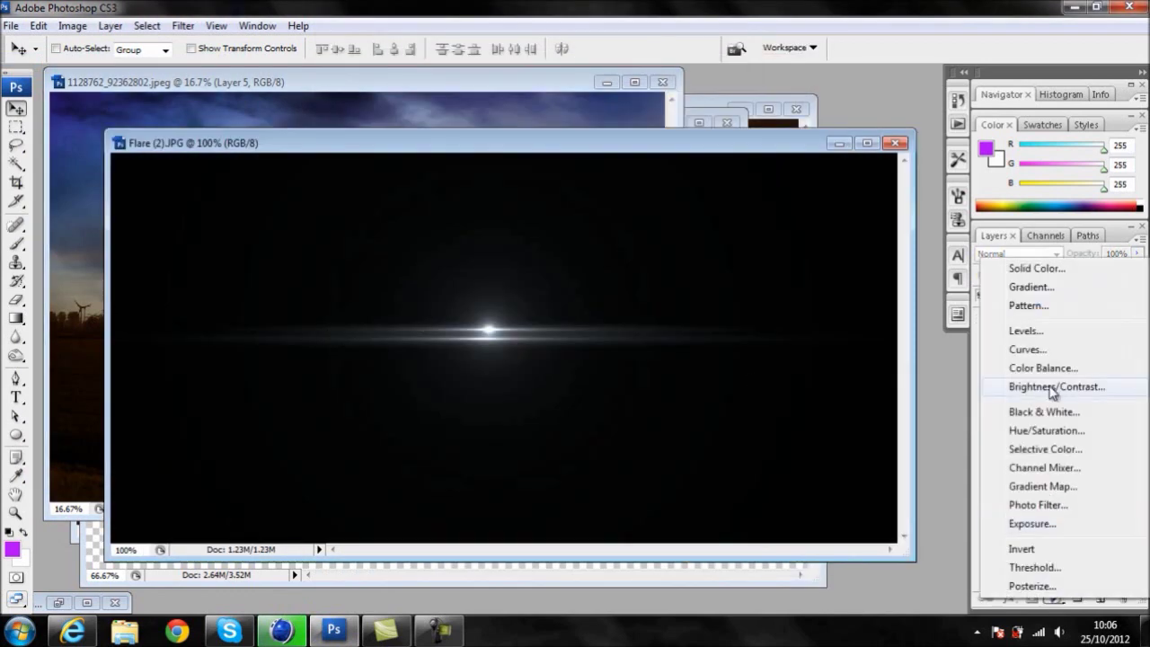
click(1032, 420)
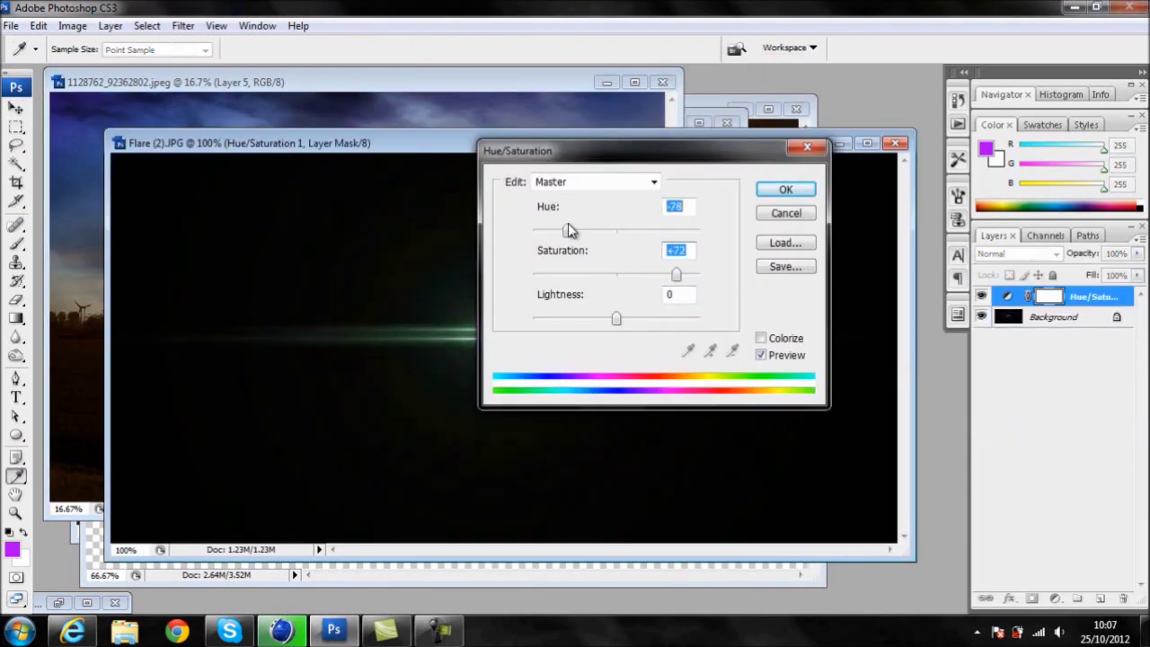
Recolour the flare through the Reds, Yellows and Master ranges, setting Yellows to hue +180 and saturation +100
drag(556, 150, 535, 373)
click(633, 405)
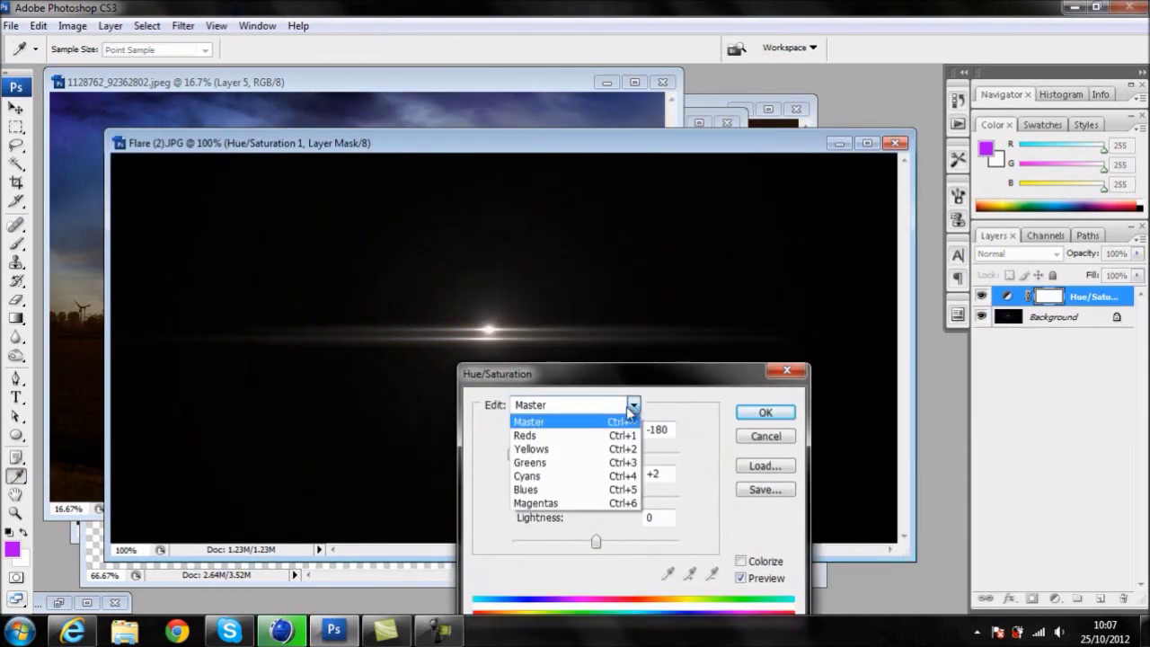
click(526, 437)
click(633, 404)
click(527, 457)
click(633, 404)
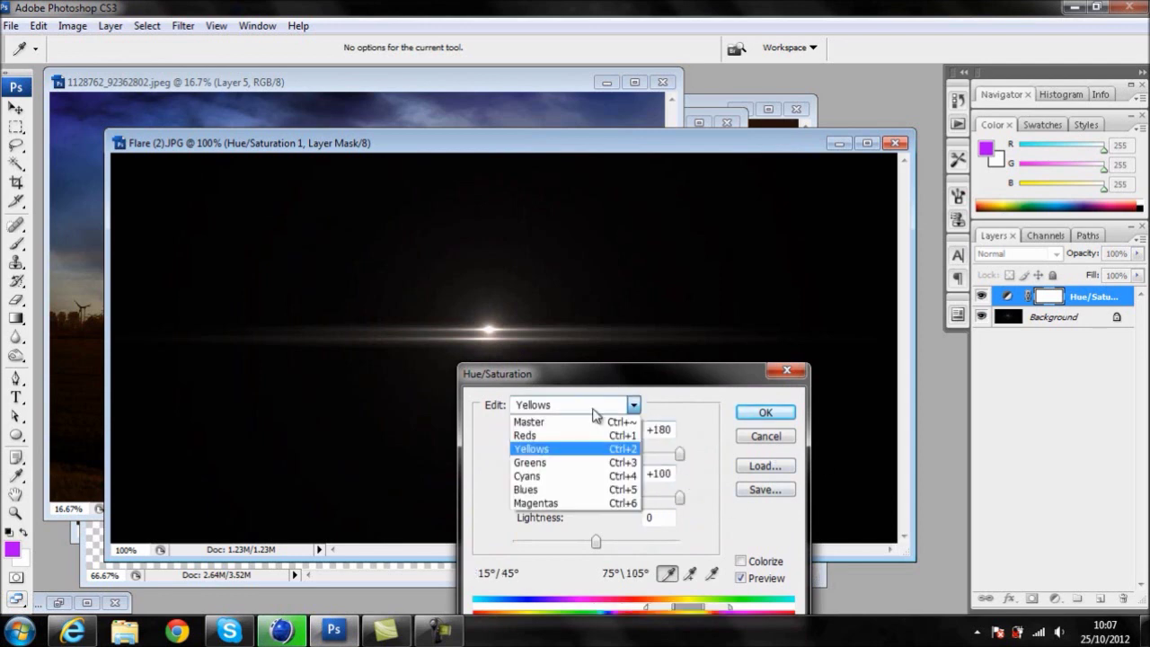
click(534, 406)
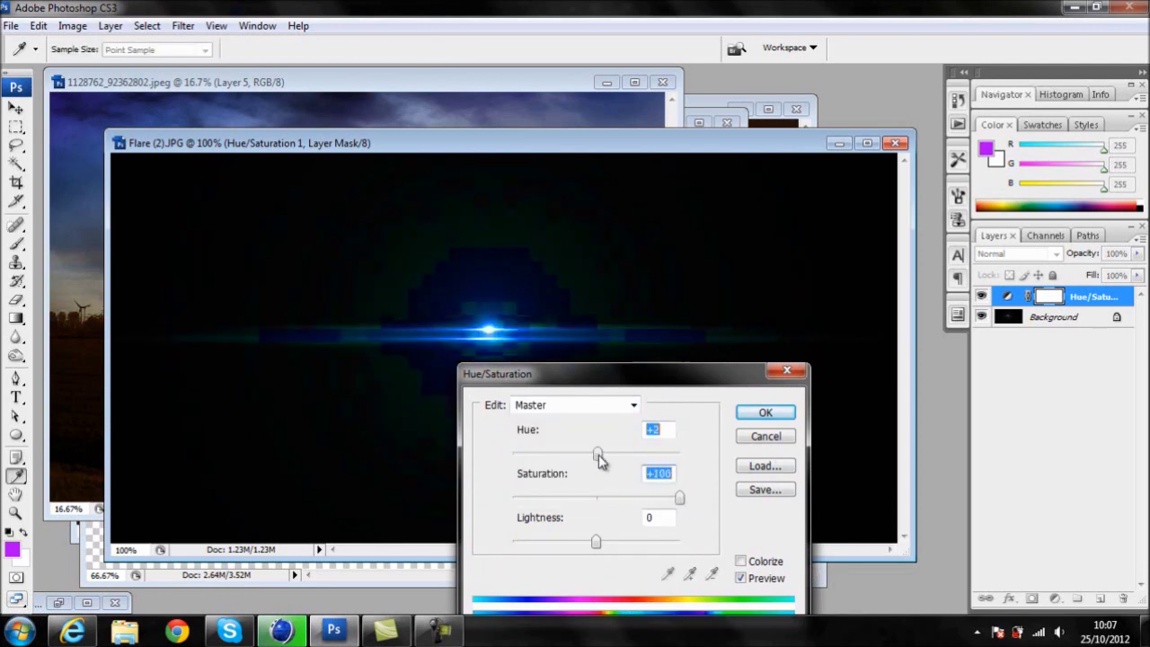
key(Return)
Place the merged flare over the name lettering in the wind farm photo and blend it with Linear Dodge (Add)
key(v)
right_click(1094, 298)
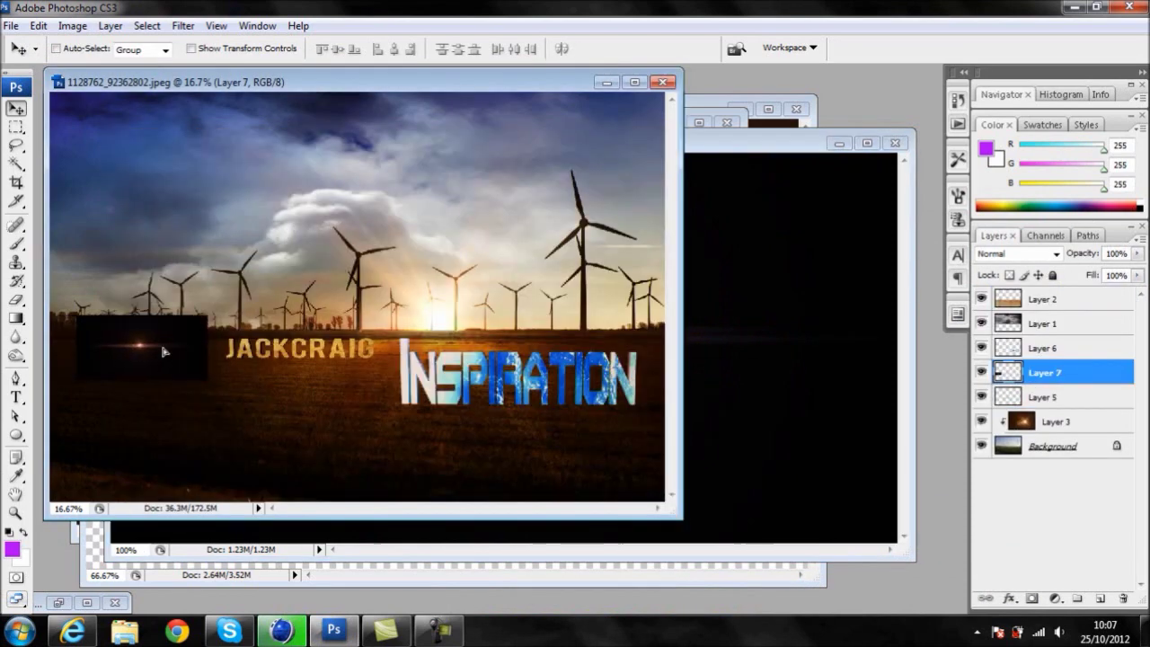
drag(154, 351, 328, 344)
click(1057, 255)
click(1021, 203)
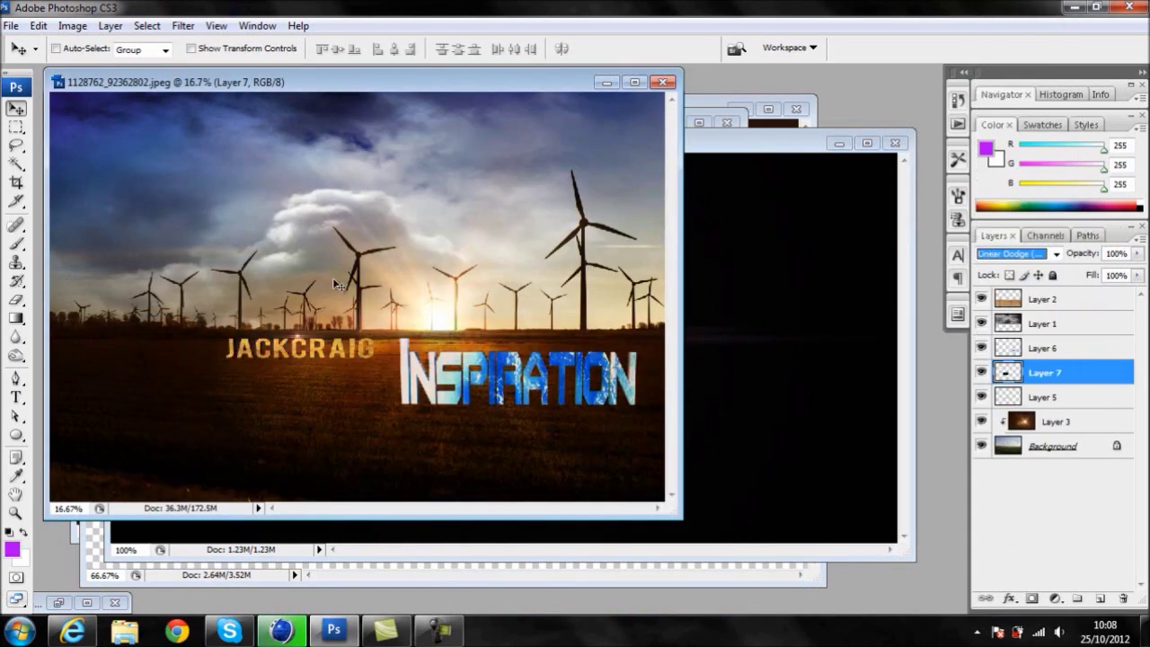
Stretch the flare horizontally to about 263% width along the top edge of the name lettering
key(f)
key(ctrl+plus)
key(ctrl+plus)
key(ctrl+plus)
key(ctrl+t)
drag(90, 492, 27, 492)
drag(775, 470, 151, 522)
drag(428, 482, 325, 512)
key(ctrl+minus)
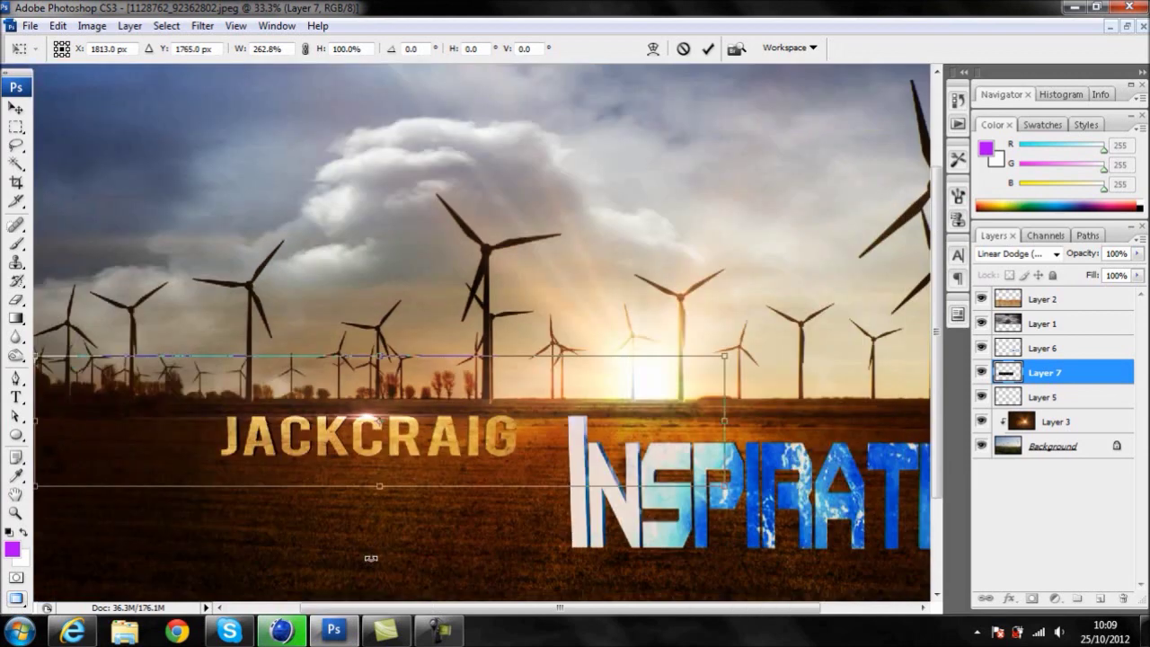
key(ctrl+minus)
key(Return)
Duplicate the flare five times along the name lettering and merge the flare layers into one Linear Dodge (Add) layer
key(ctrl+j)
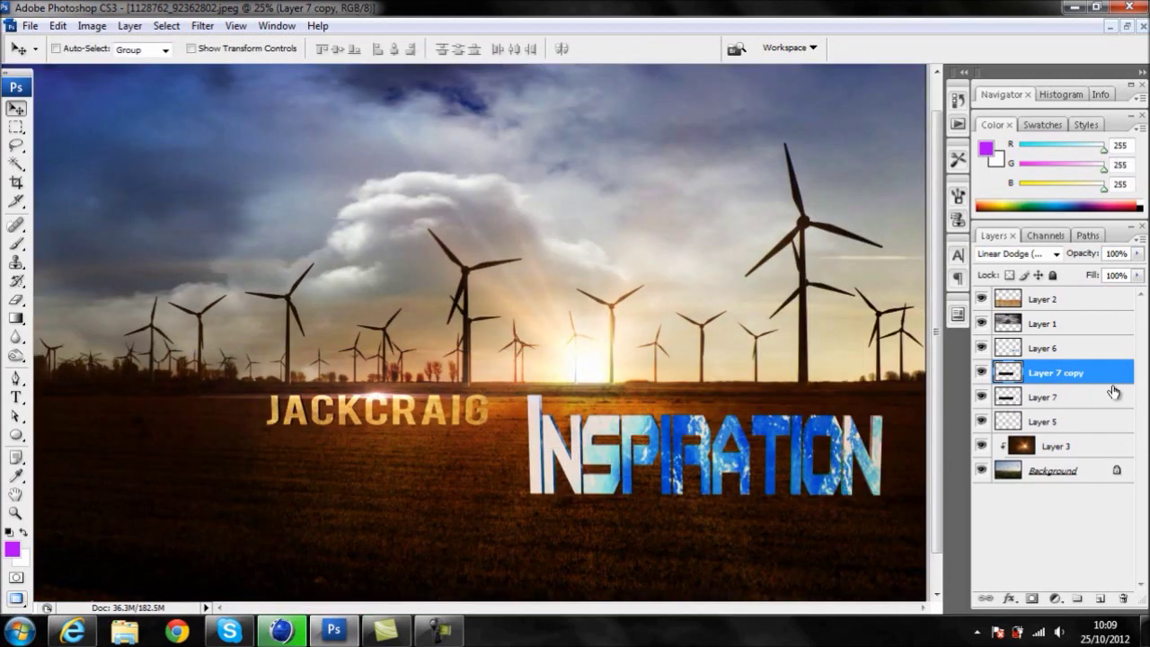
key(ctrl+j)
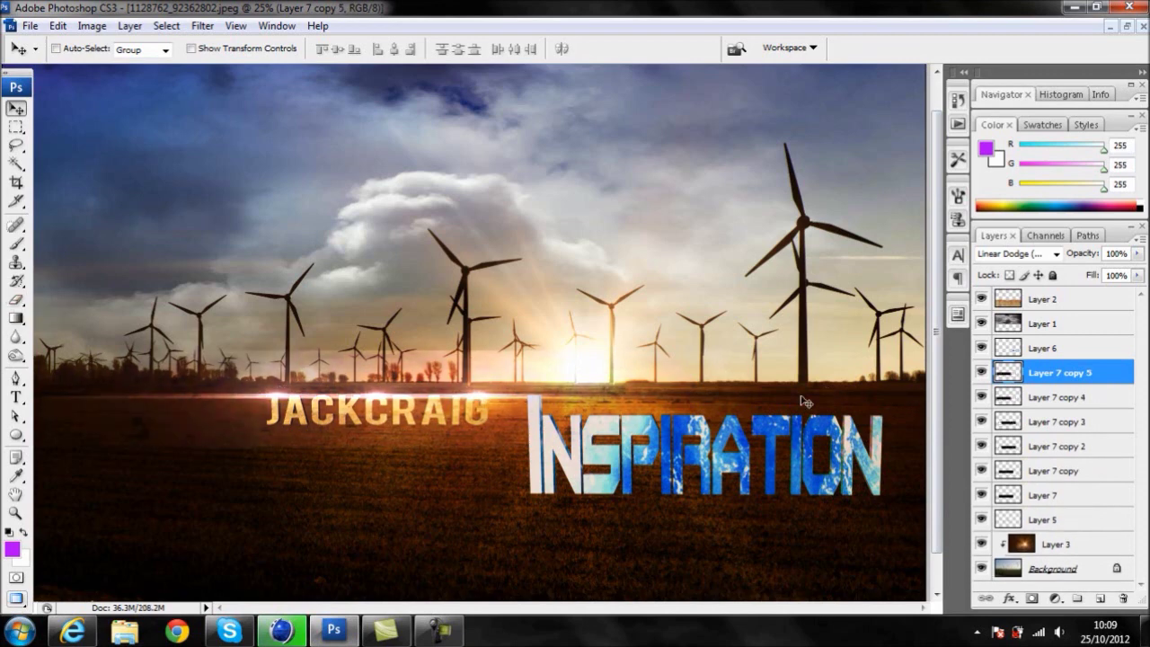
shift+click(1086, 498)
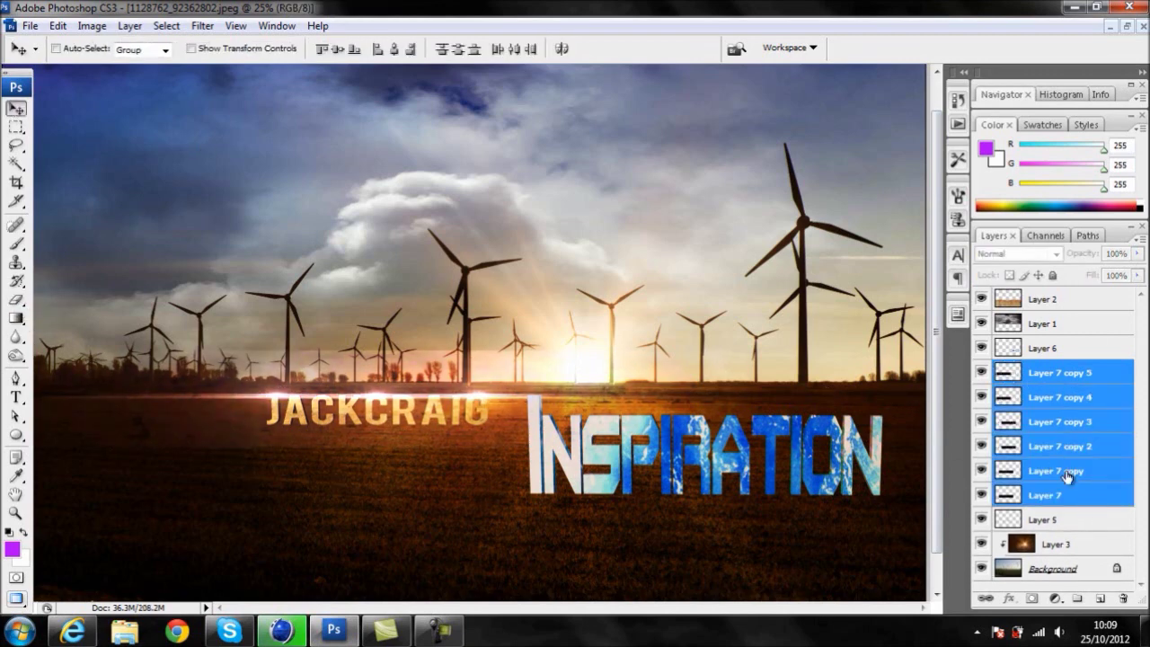
right_click(1067, 477)
click(934, 563)
click(1017, 253)
click(1014, 178)
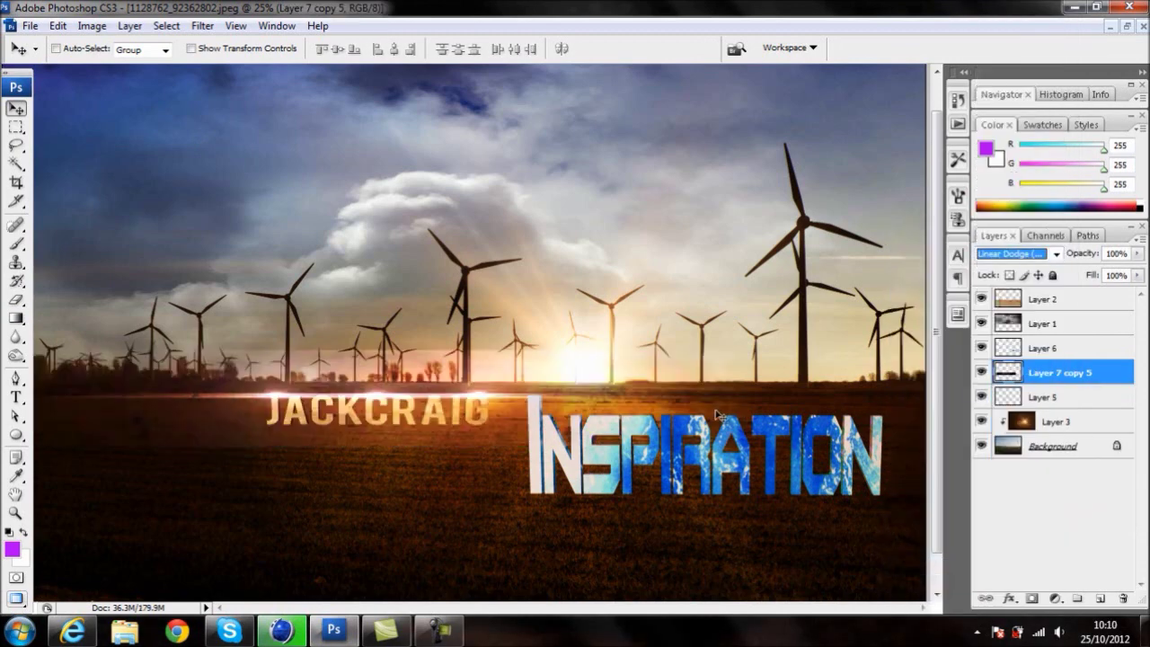
Erase the stray flare glow around the name lettering
drag(230, 401, 378, 330)
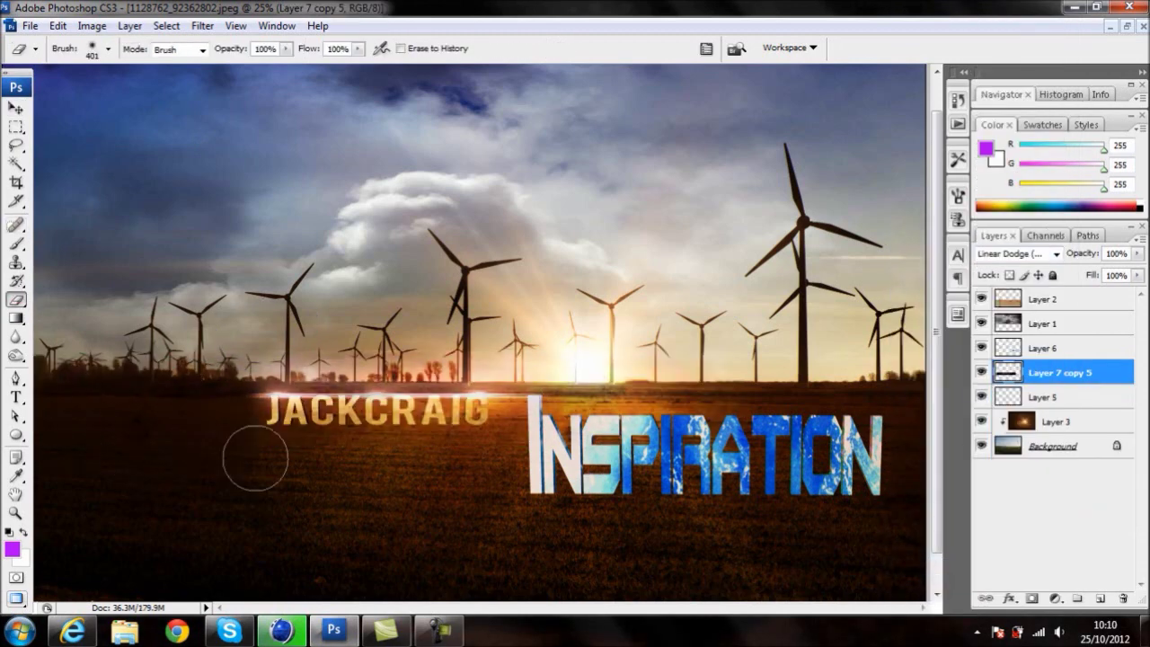
key(ctrl+minus)
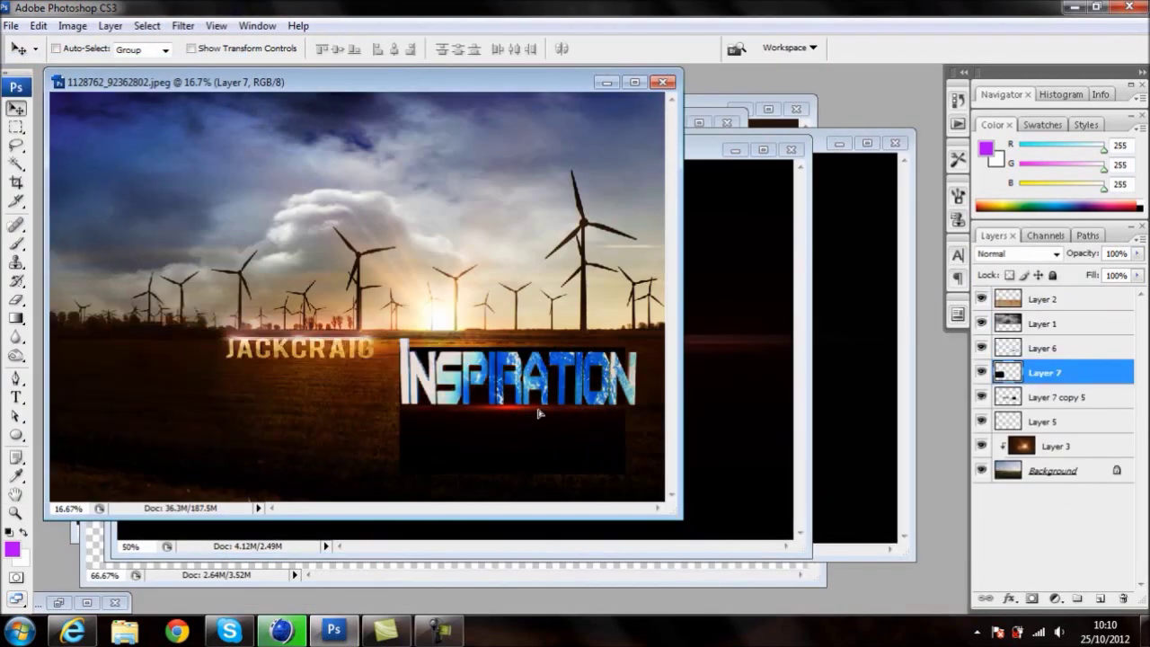
Build a red flare line under Inspiration from Lighten-mode copies and merge them into a single Lighten layer
click(1056, 254)
click(1015, 256)
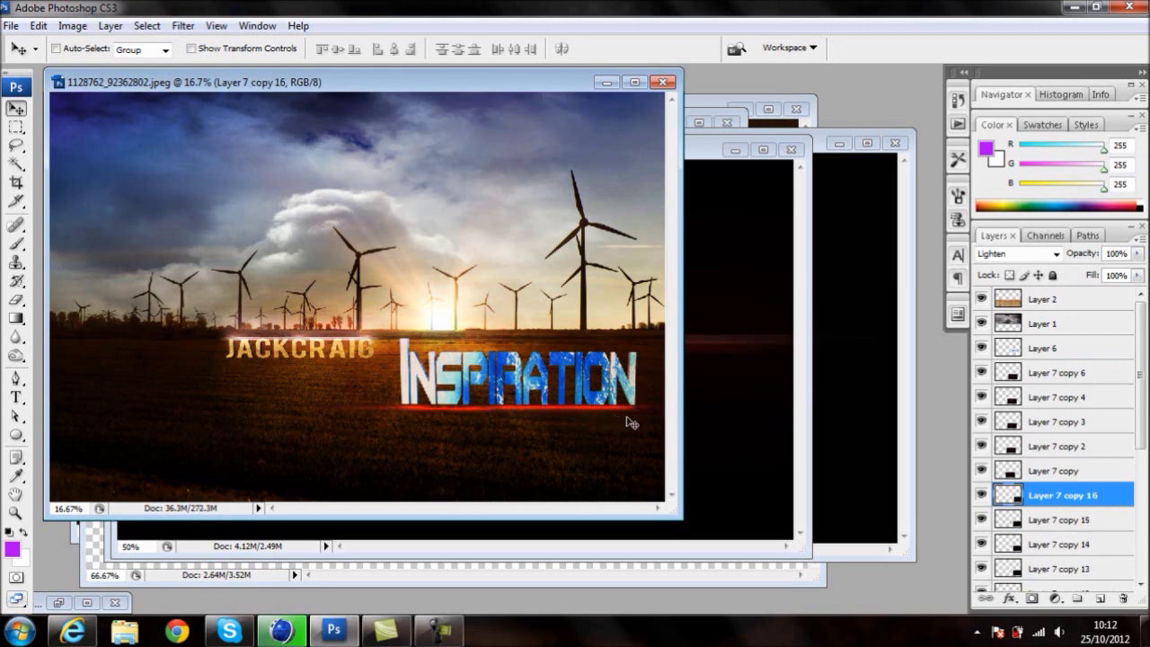
scroll(1141, 374, down, 3)
shift+click(1069, 545)
right_click(1069, 545)
click(988, 491)
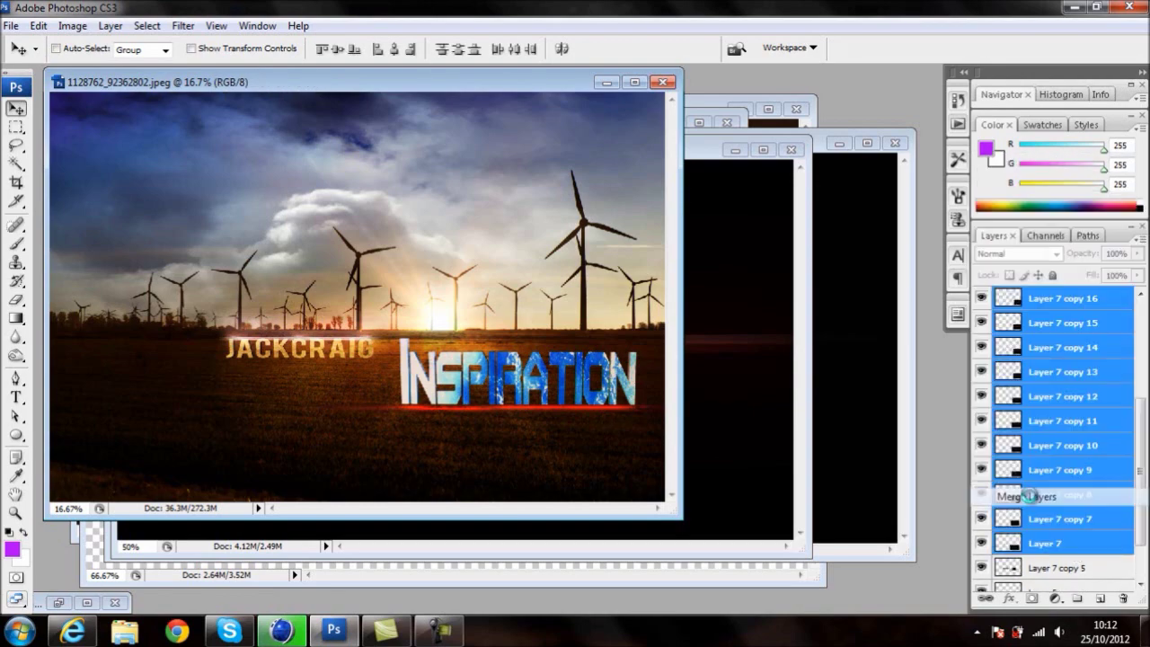
click(1017, 253)
click(1024, 129)
Open an orange glow flare image and place it in the wind farm photo
click(11, 25)
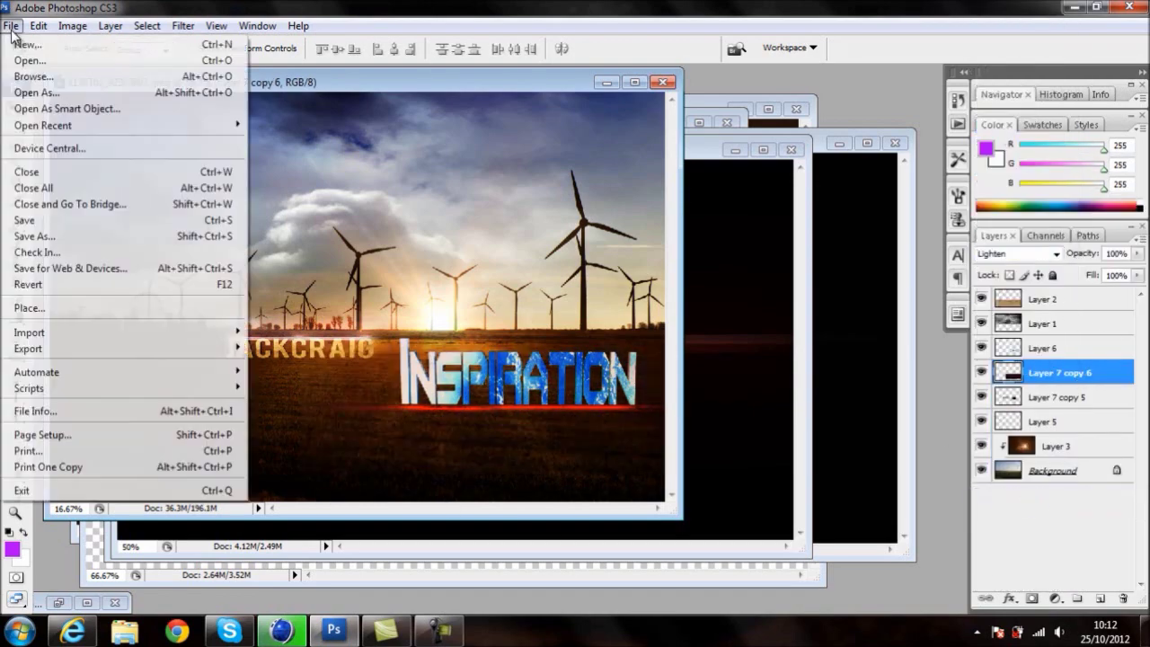
click(36, 79)
click(791, 321)
drag(792, 321, 792, 325)
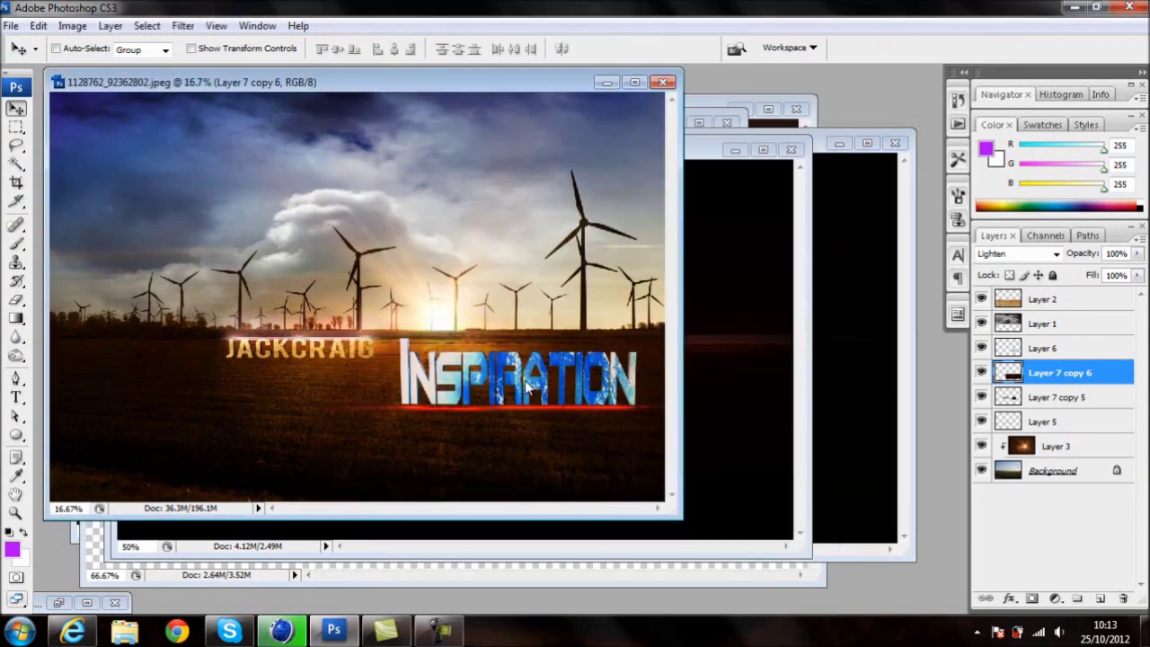
drag(485, 557, 504, 379)
Set the orange flare's blend mode to Linear Dodge (Add) and position it over the setting sun
click(1017, 253)
click(1018, 256)
key(Up)
key(Up)
key(Up)
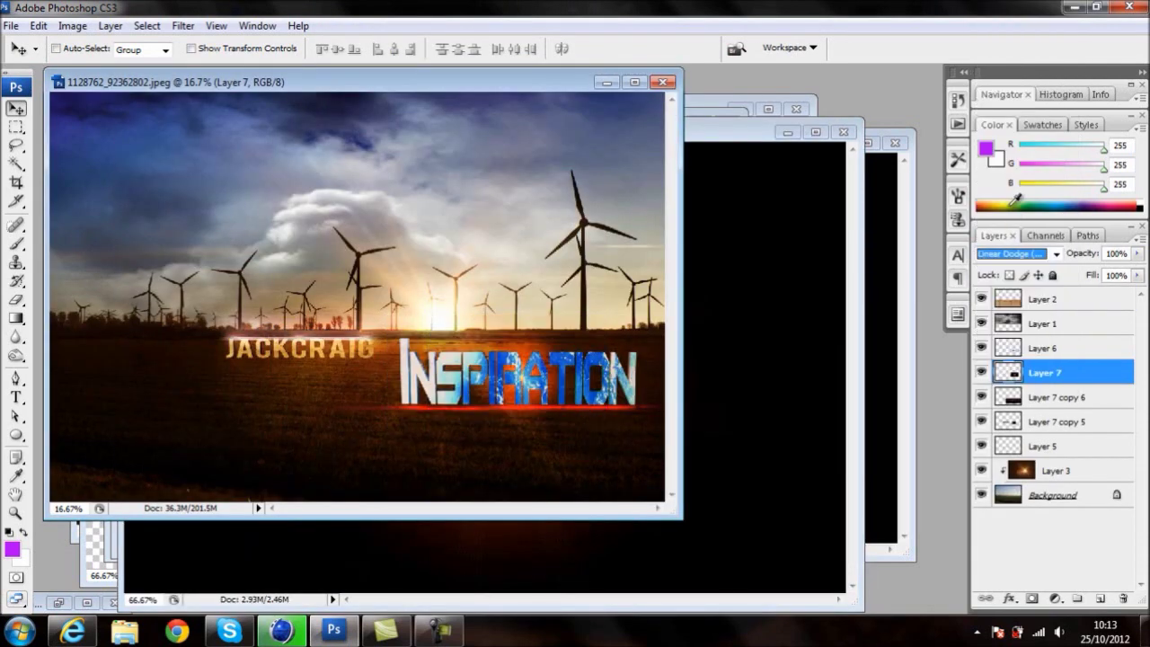
key(Return)
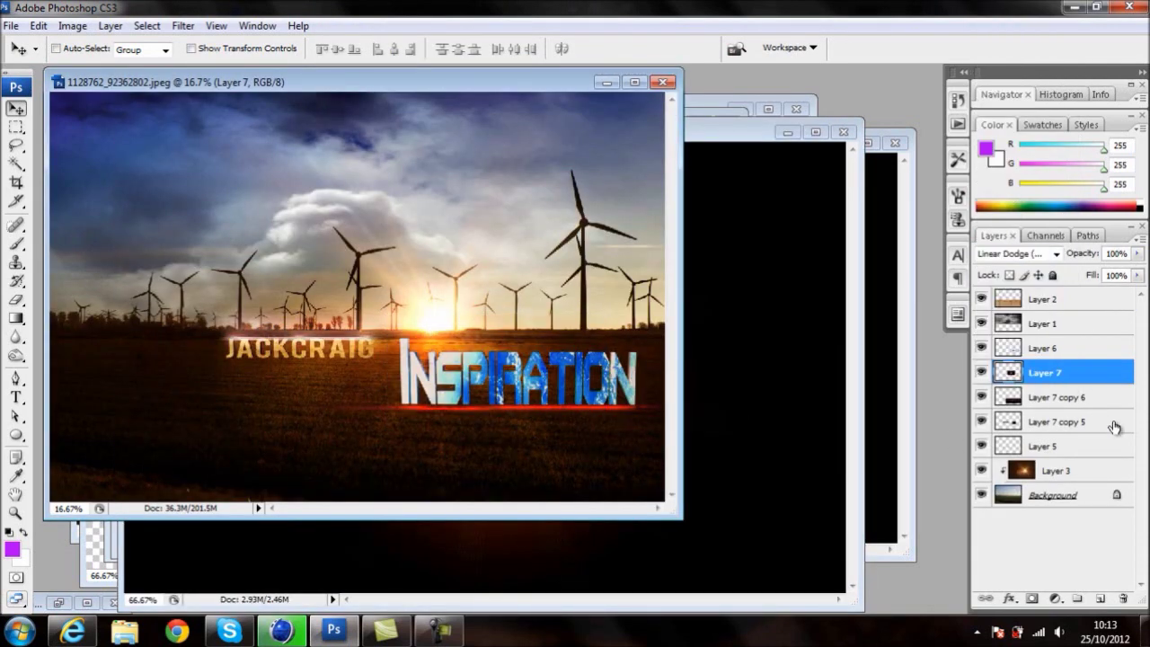
Add two stacked copies of the name lettering's flare along the top edge of Inspiration, stretched to about 169% width
click(1096, 418)
key(ctrl+j)
drag(341, 351, 539, 354)
key(ctrl+t)
drag(280, 347, 117, 350)
key(f)
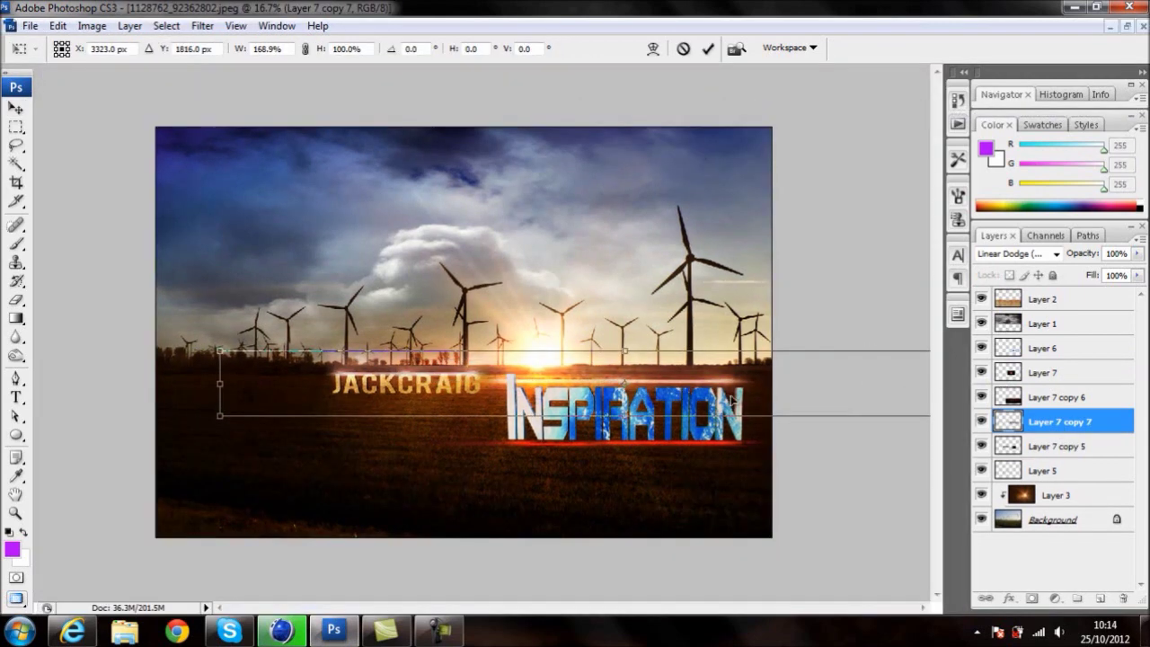
key(Return)
key(ctrl+j)
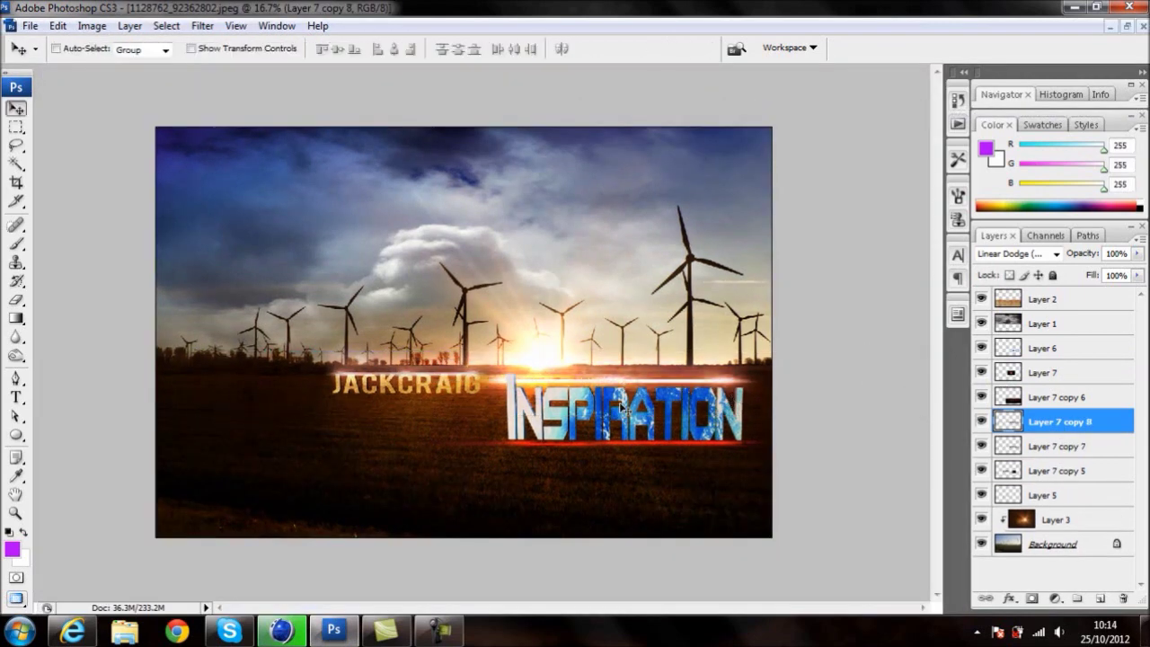
Duplicate the red flare line and move the copy under the name lettering
click(1041, 397)
key(ctrl+j)
drag(571, 445, 452, 425)
key(ctrl+plus)
key(ctrl+plus)
key(ctrl+plus)
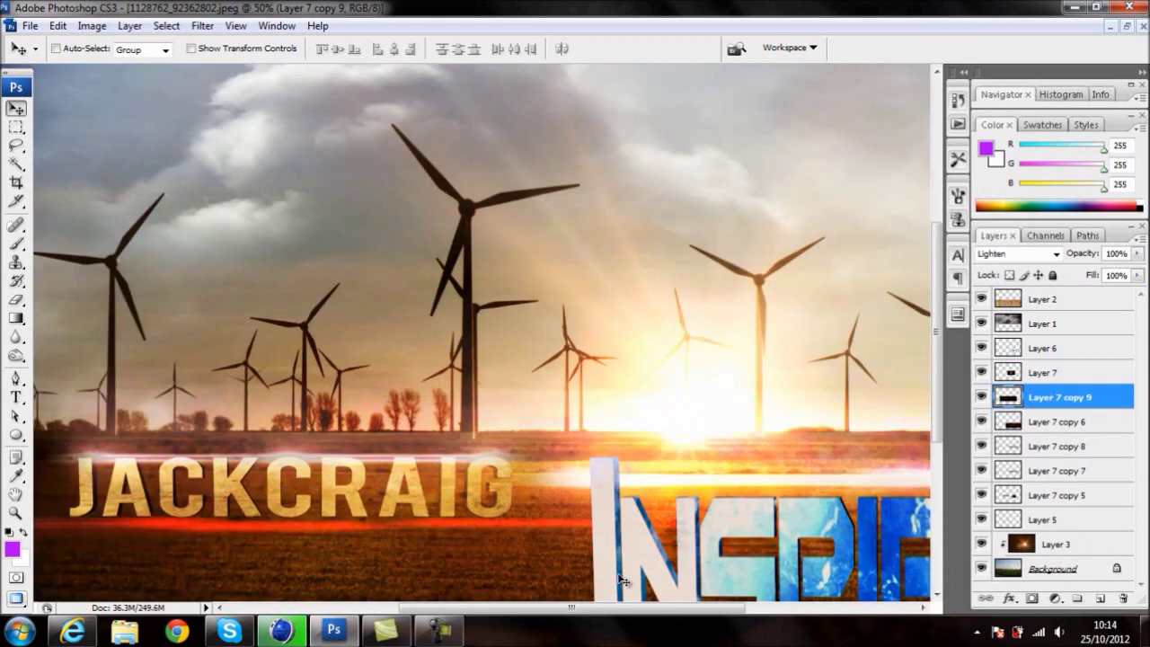
Duplicate the white flare along Inspiration's top edge to intensify it
click(1063, 446)
drag(1058, 470, 1101, 596)
Erase the excess ends of the red flare under the name lettering and return to the windowed view
click(1060, 409)
key(ctrl+minus)
key(ctrl+minus)
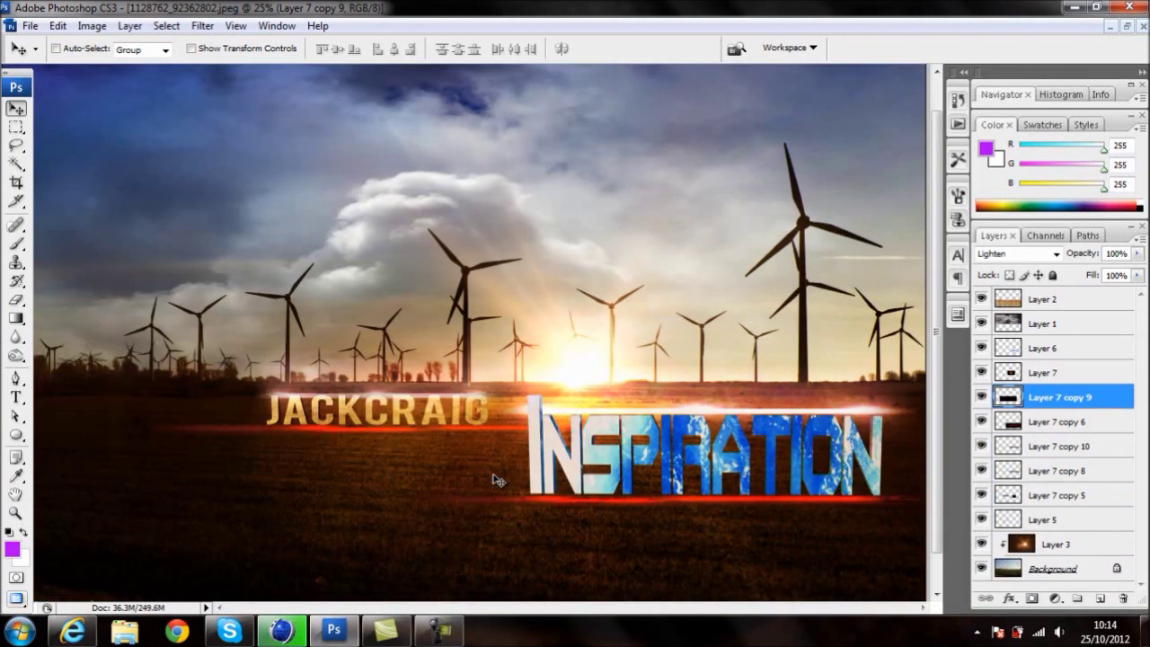
key(e)
key(ctrl+minus)
click(1125, 27)
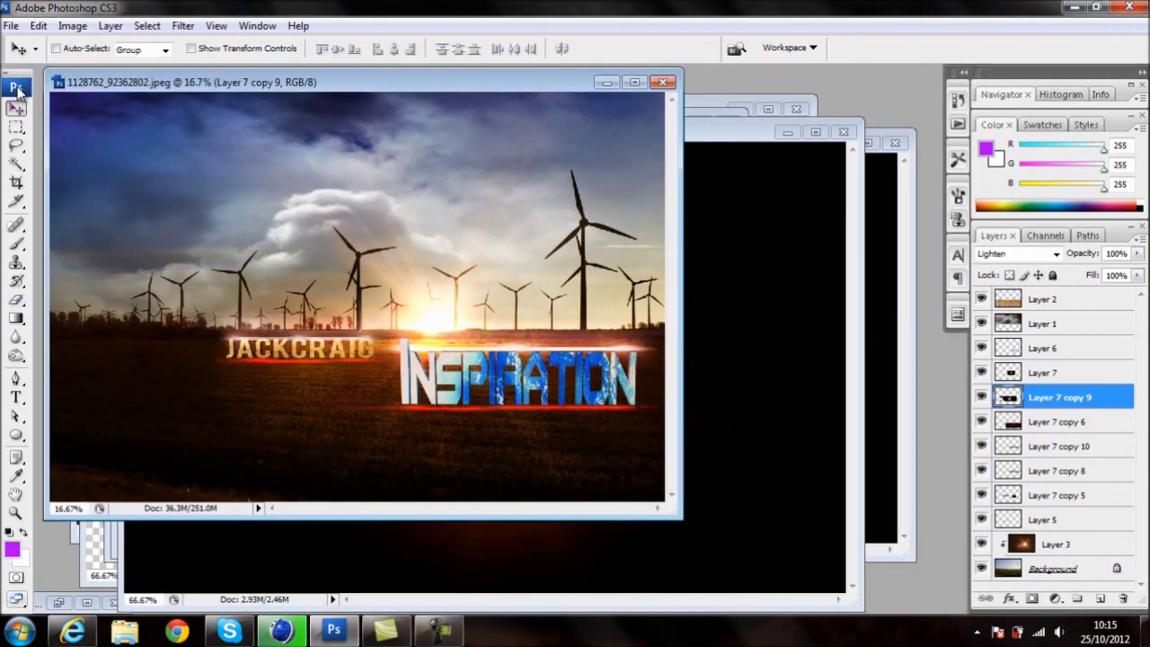
Open Expo CC.psd and copy all adjustment layers from its RED group into the wind farm document
key(v)
key(ctrl+o)
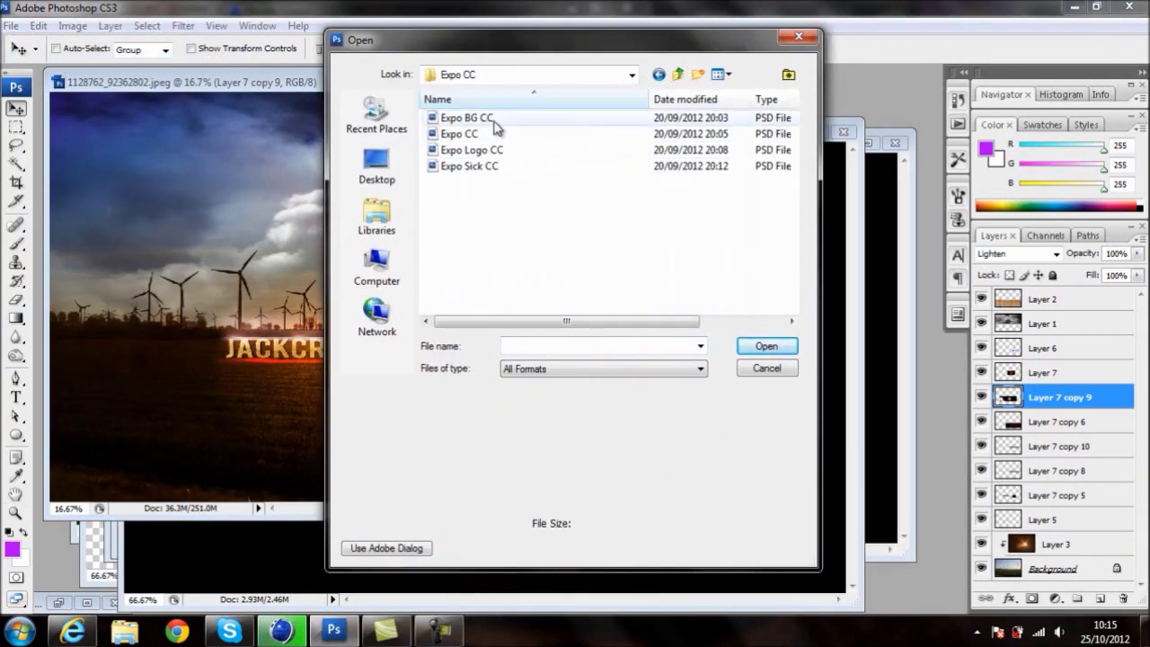
double_click(495, 129)
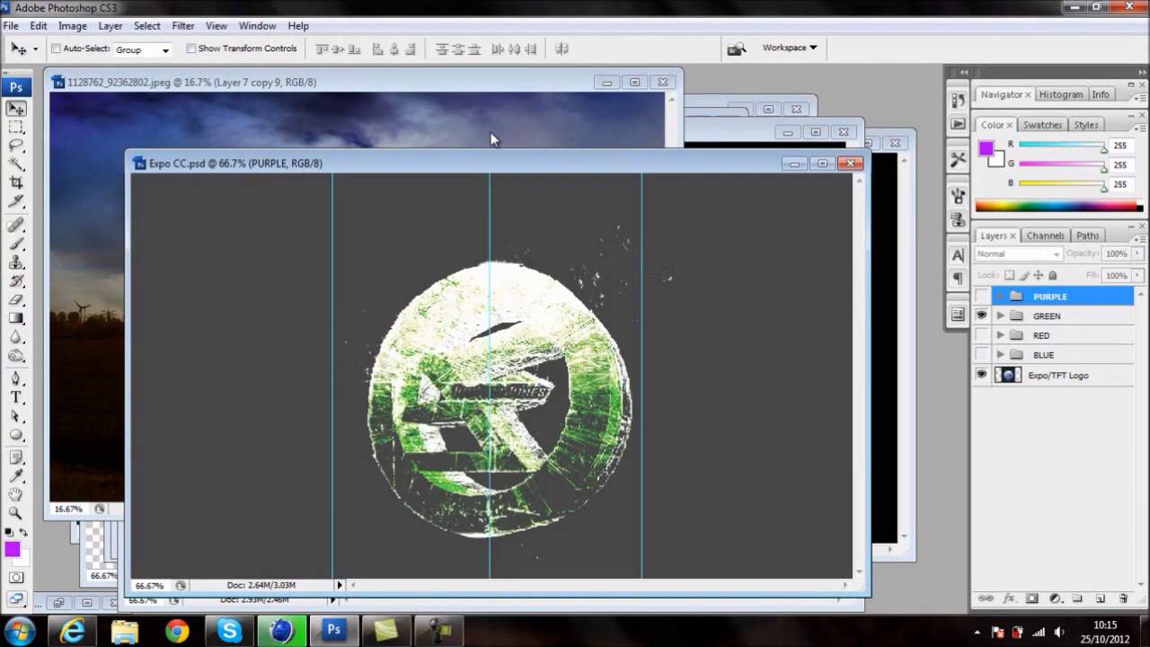
click(980, 315)
click(999, 335)
click(1102, 355)
shift+click(1102, 465)
drag(1102, 413, 90, 314)
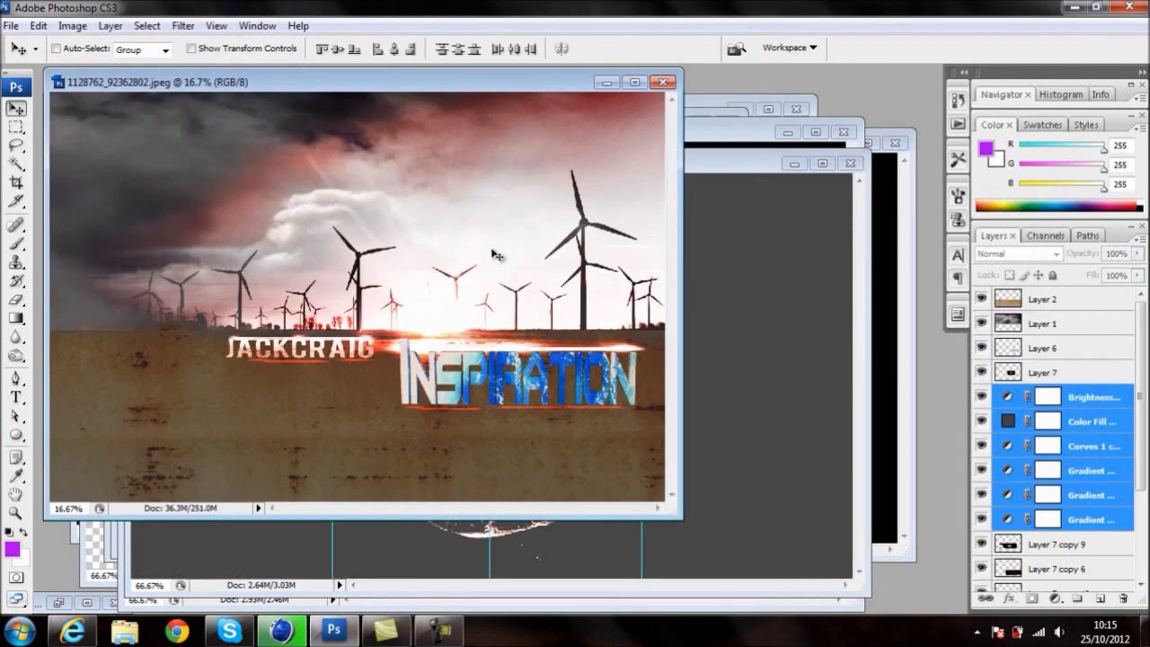
Hide the lowest copied gradient map and move all the copied adjustment layers to the front of the layer stack
click(1047, 519)
click(981, 520)
shift+click(1103, 404)
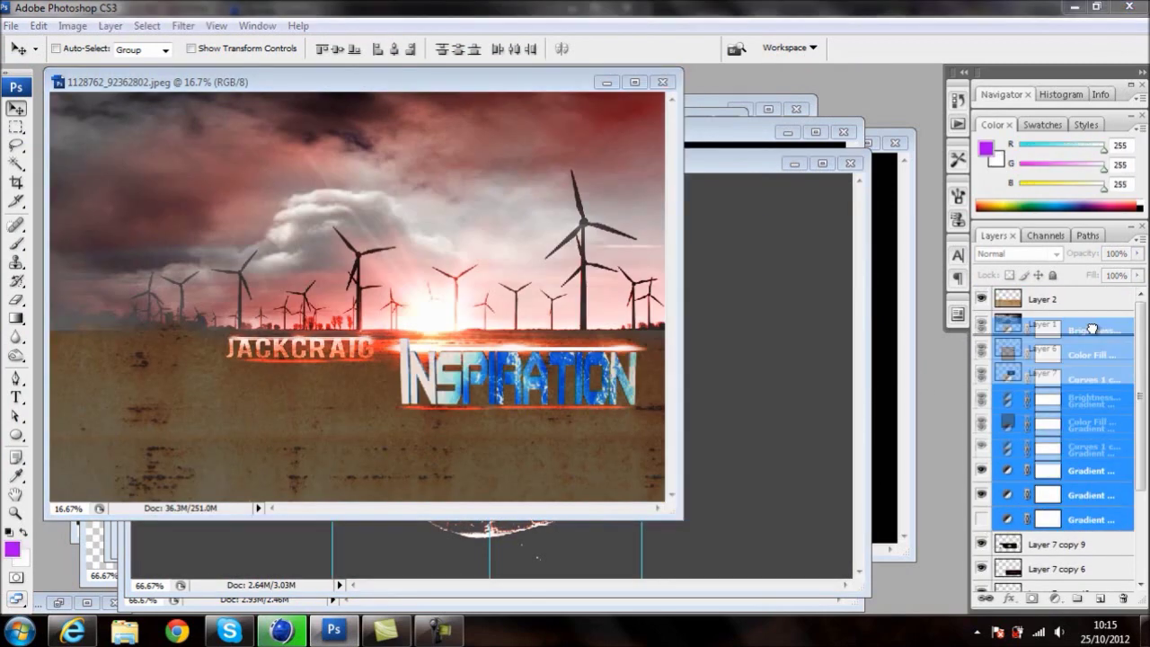
key(ctrl+shift+bracketright)
Hide the copied Curves and Color Fill layers, checking the effect of the Brightness/Contrast and middle gradient map layers
click(1047, 396)
click(981, 347)
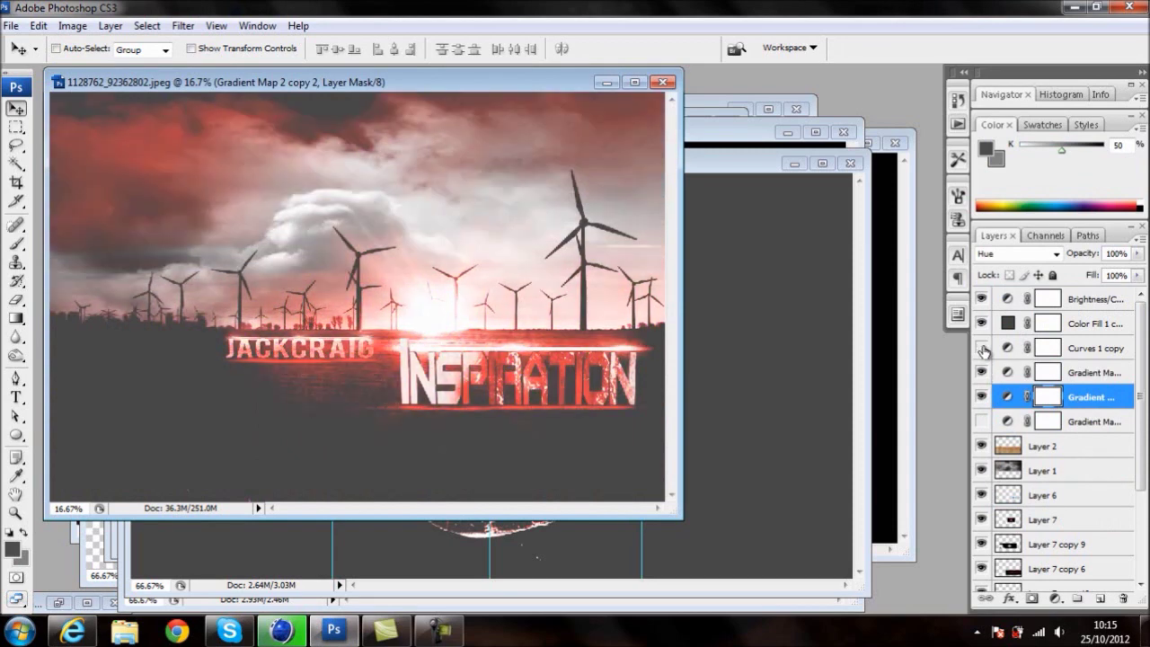
click(981, 323)
click(981, 323)
click(982, 324)
click(982, 299)
click(981, 299)
click(981, 396)
click(982, 396)
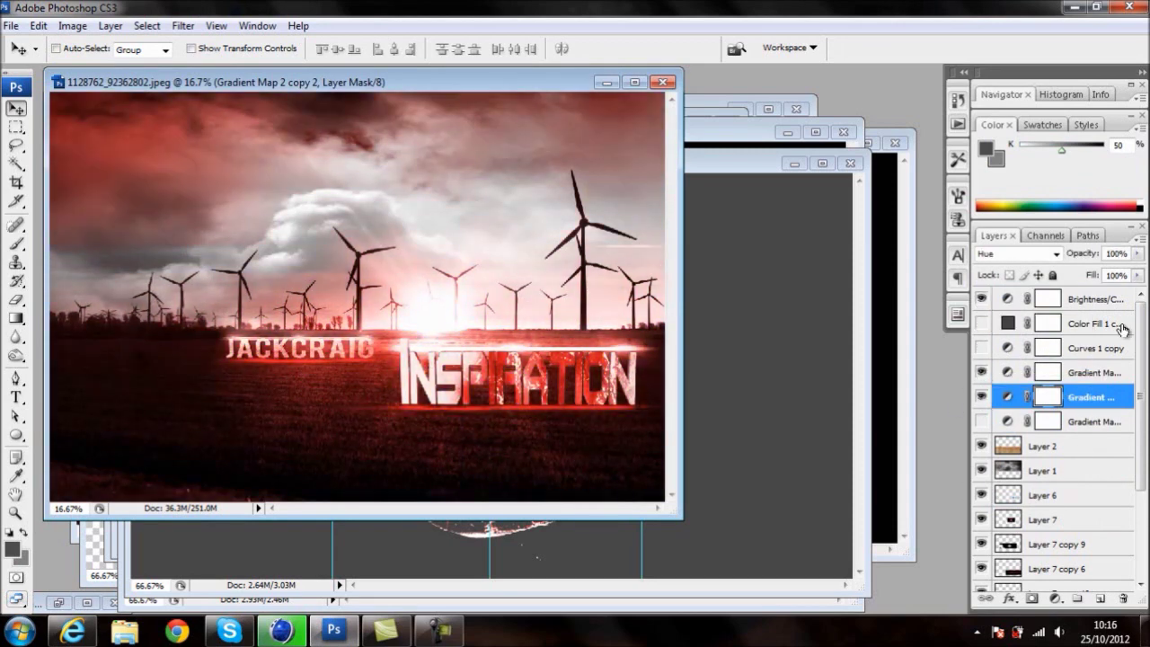
Delete the hidden gradient map, Curves and Color Fill layers together
click(1091, 420)
ctrl+click(1091, 347)
ctrl+click(1091, 324)
drag(1091, 323, 1122, 597)
Apply a Curves adjustment with a lowered curve to the layer mask of the upper gradient map
click(73, 25)
mouse_move(90, 43)
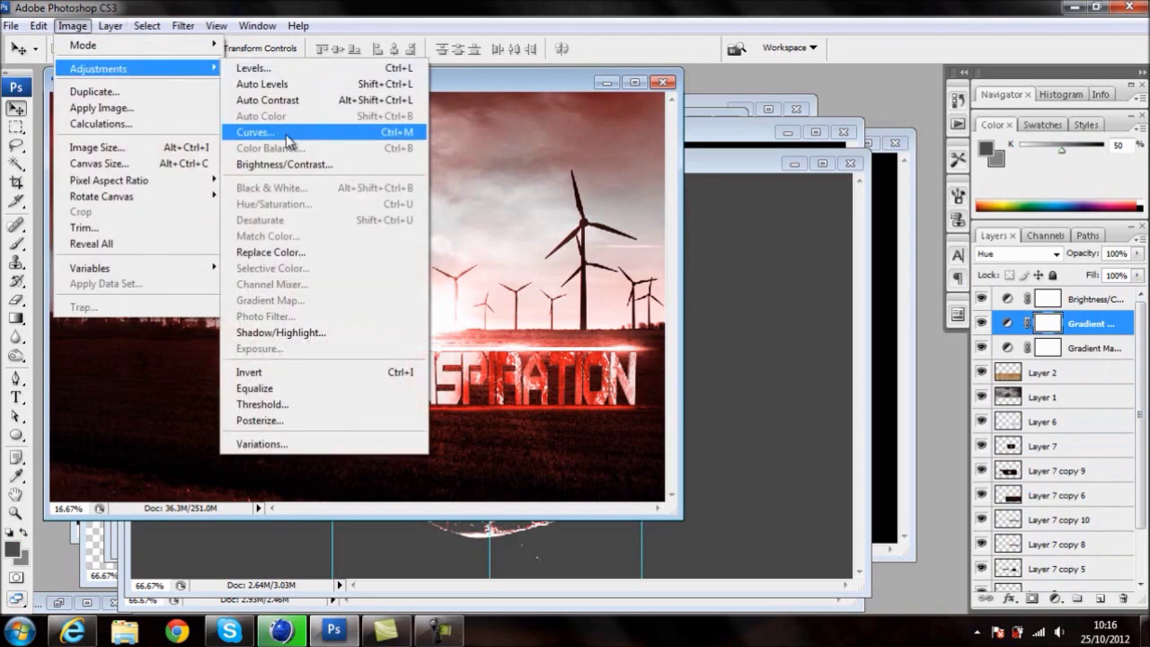
click(320, 141)
drag(567, 254, 598, 292)
key(Return)
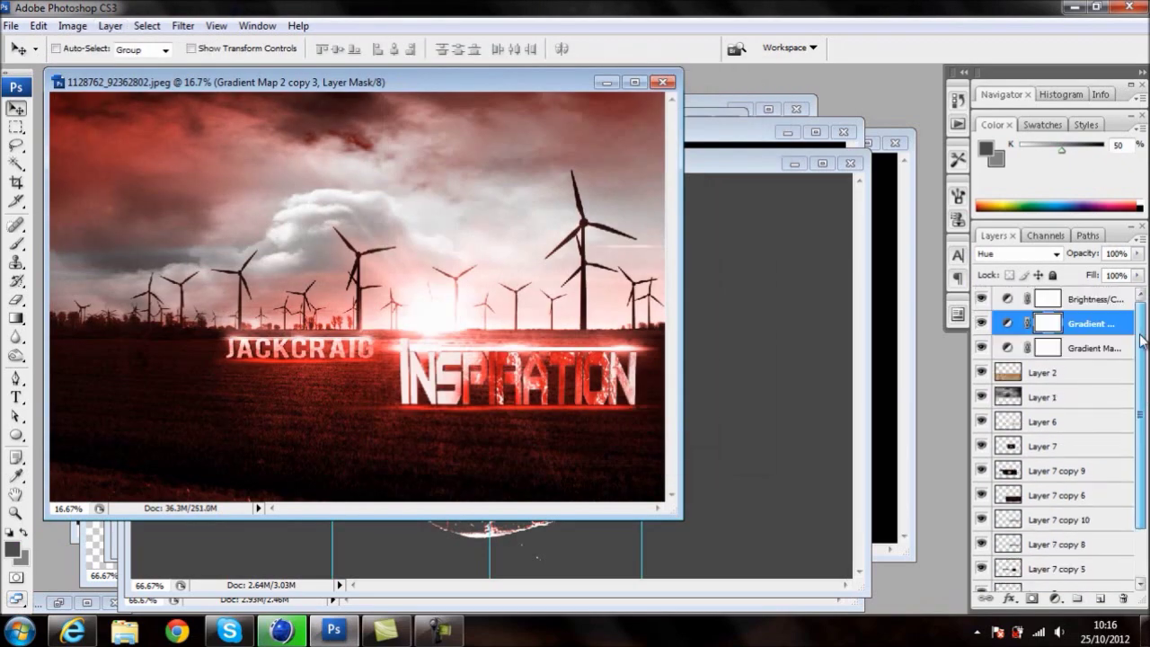
Add a Levels adjustment layer above the Brightness/Contrast layer and adjust its input sliders to strengthen the contrast
click(1091, 299)
click(1054, 597)
click(1032, 257)
mouse_move(700, 529)
mouse_down()
mouse_move(675, 530)
mouse_move(699, 529)
mouse_up()
drag(484, 530, 494, 533)
key(Return)
Dodge the Background layer's field below and beside the name lettering with a 453 px brush, Midtones range and 50% exposure
drag(17, 355, 90, 351)
click(108, 49)
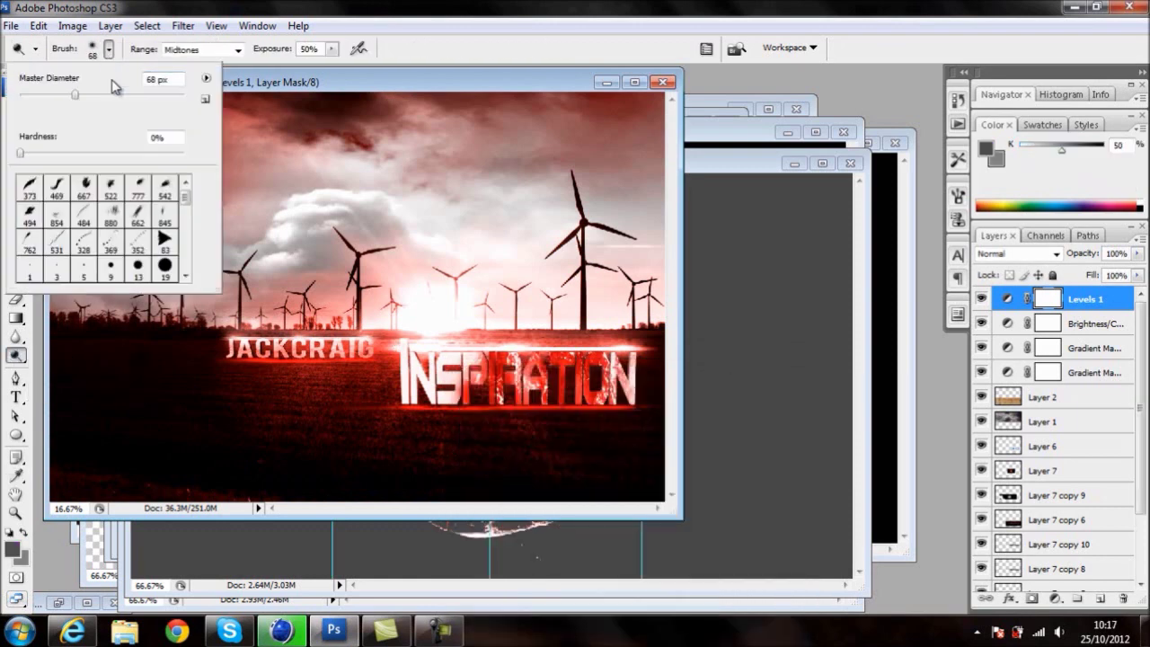
scroll(1081, 579, down, 3)
click(1080, 579)
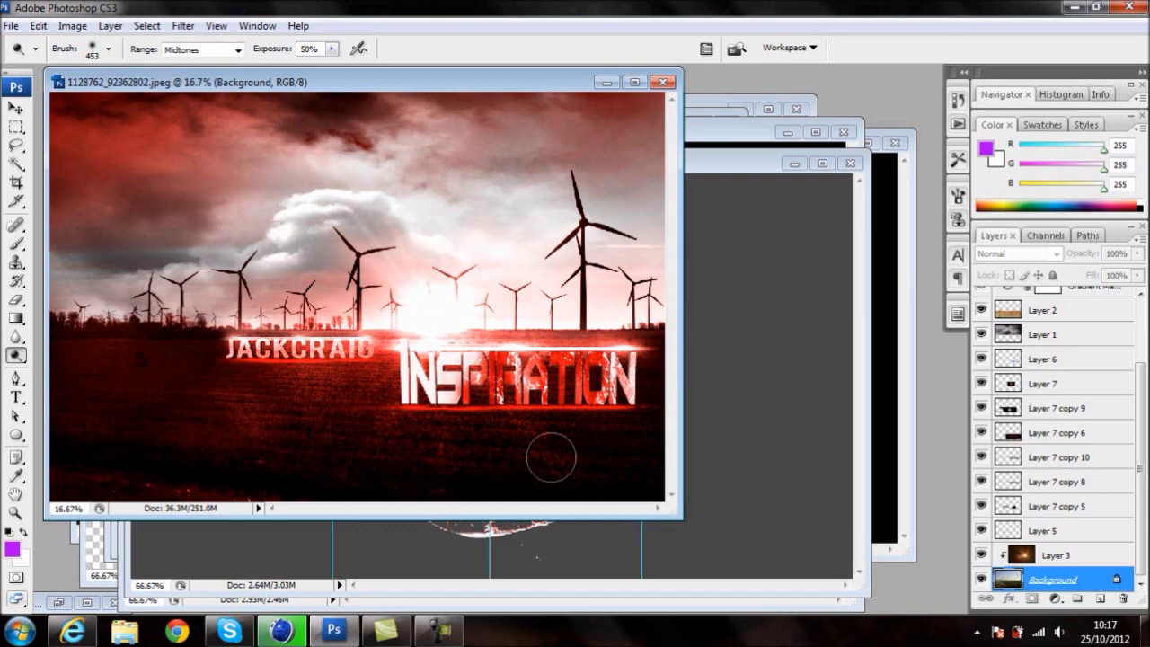
mouse_move(163, 366)
mouse_down()
mouse_move(350, 385)
mouse_move(207, 356)
mouse_move(395, 379)
mouse_move(312, 422)
mouse_move(185, 374)
mouse_up()
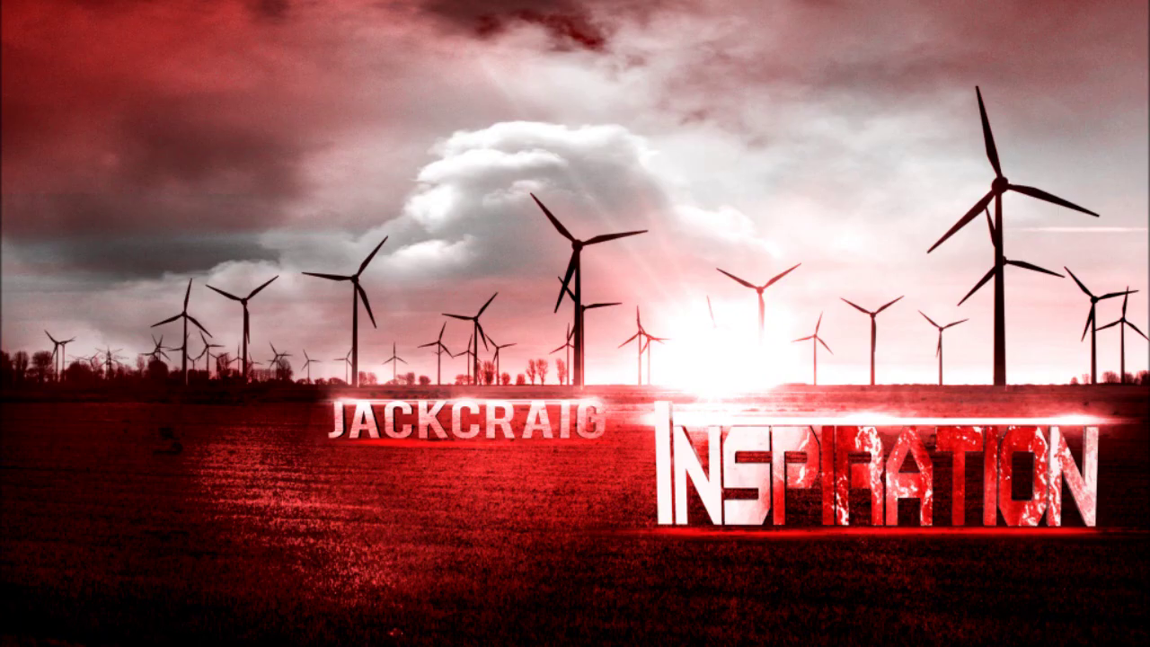